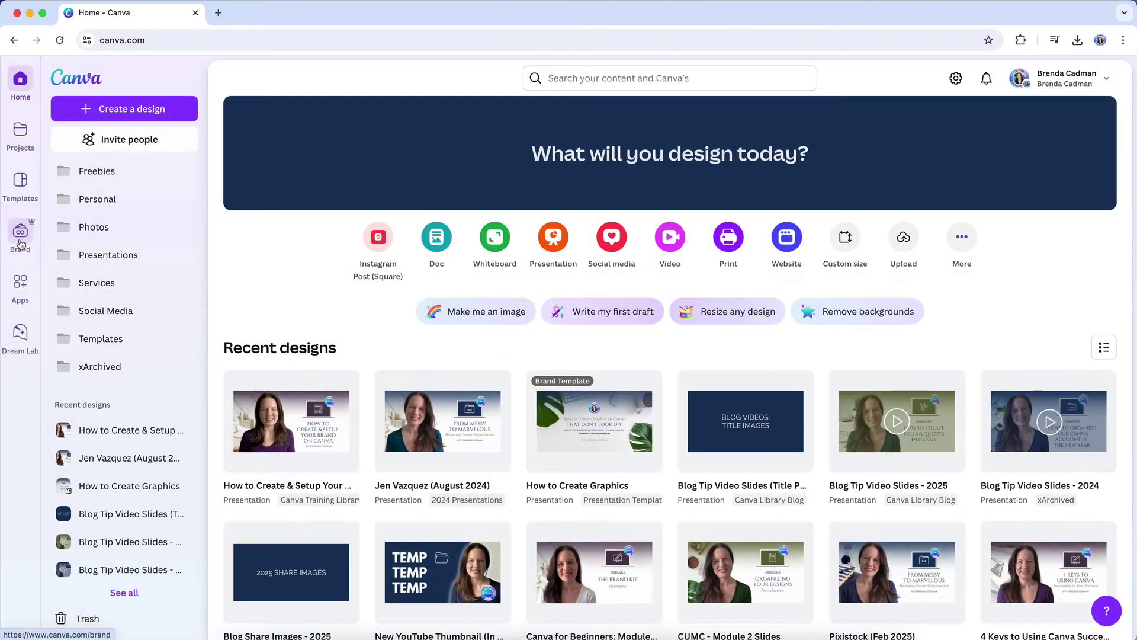
Open the first brand kit under Brand Kits to view its logos, eight colours and fonts
click(21, 242)
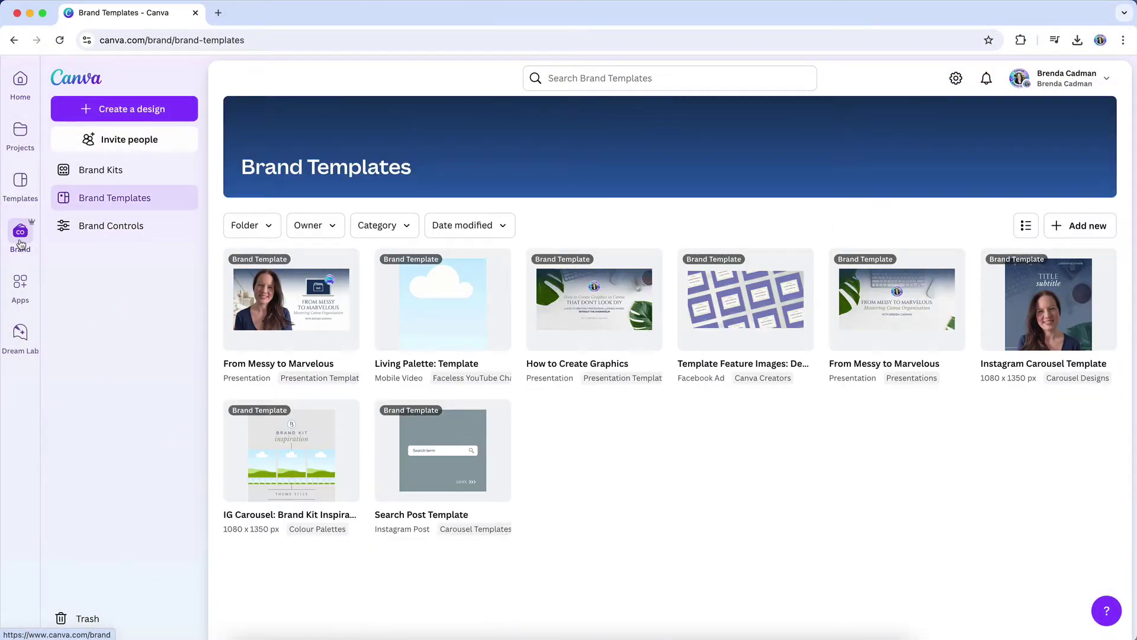
click(107, 178)
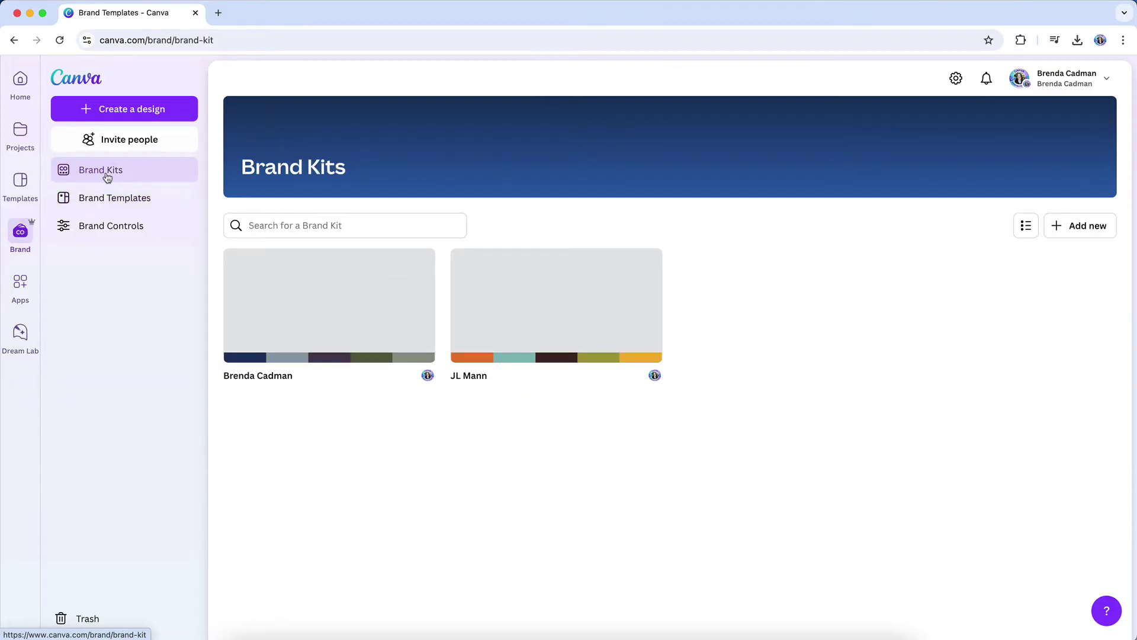
click(331, 312)
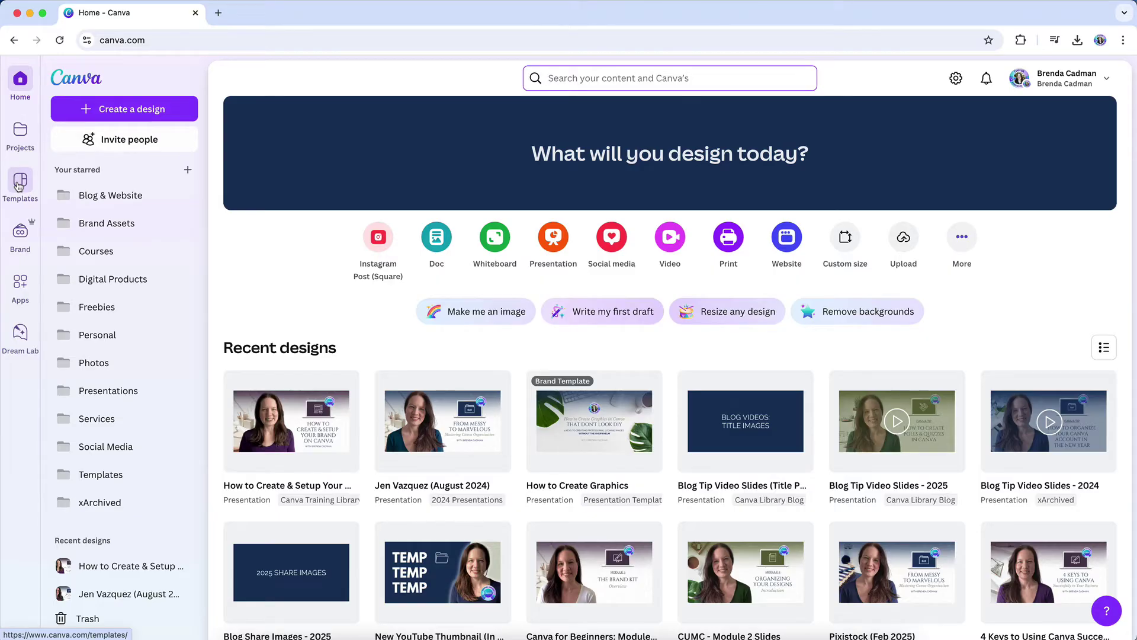
click(18, 186)
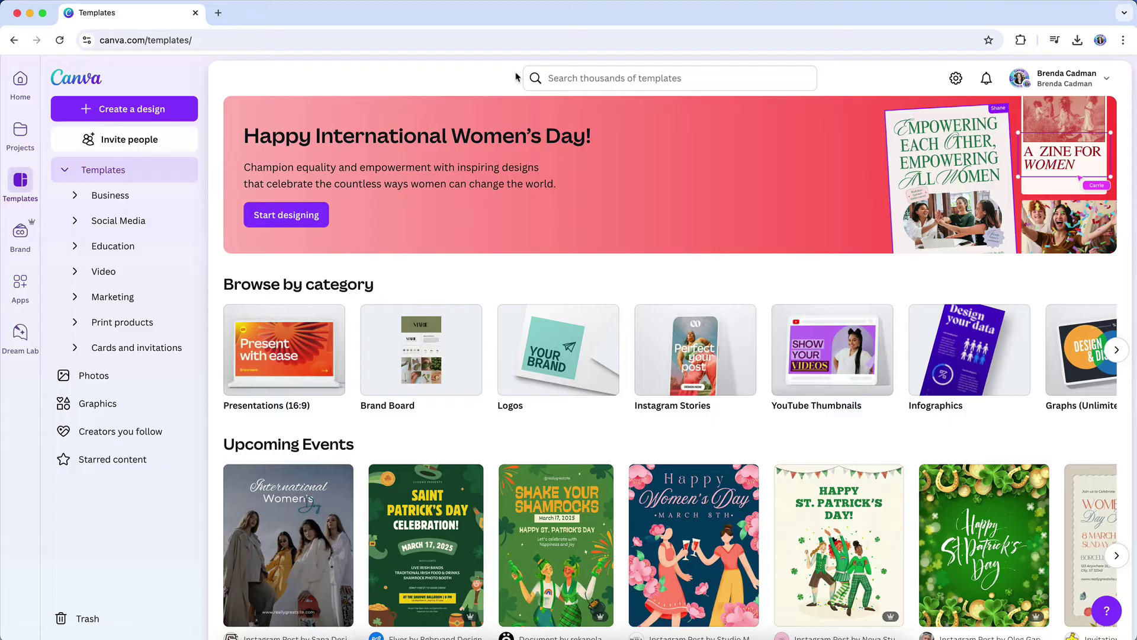
click(568, 75)
text(bran)
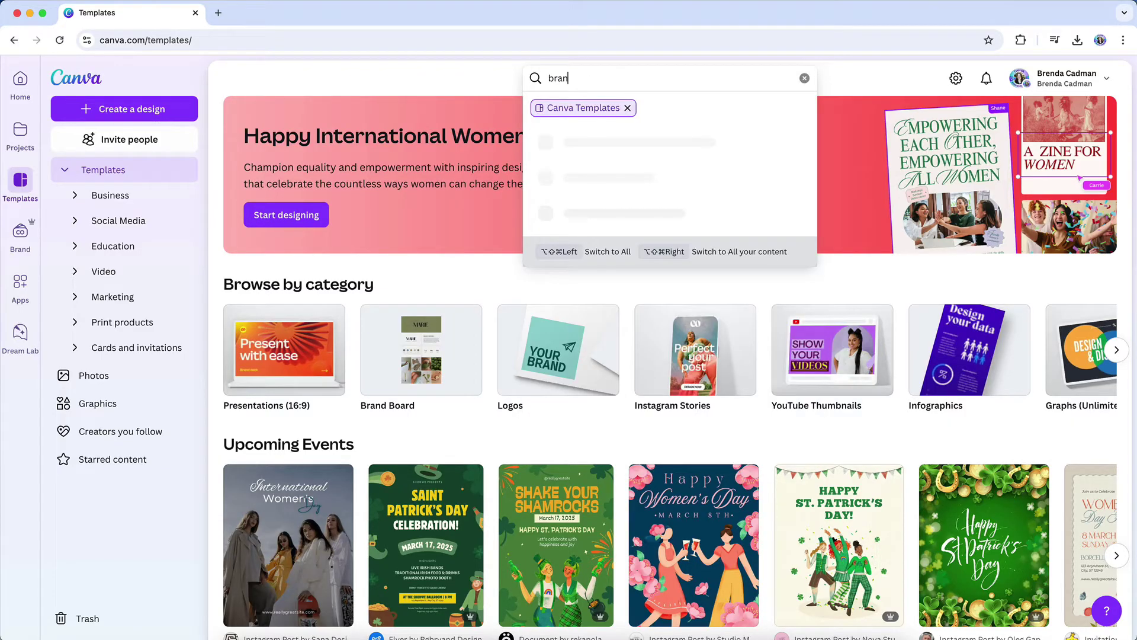
text(d board)
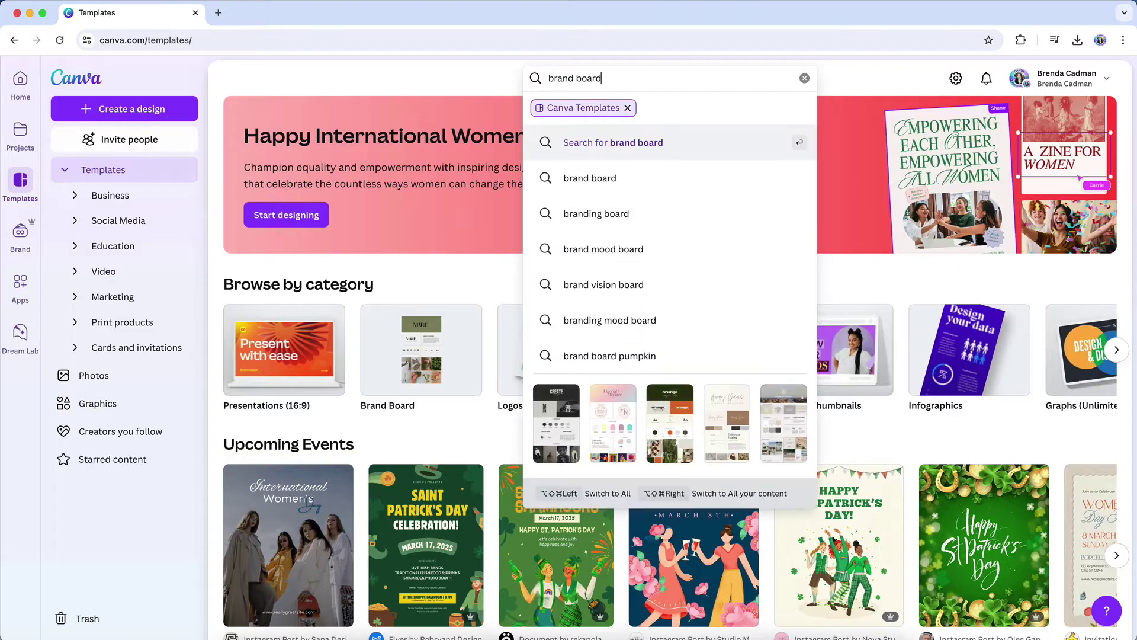
key(Return)
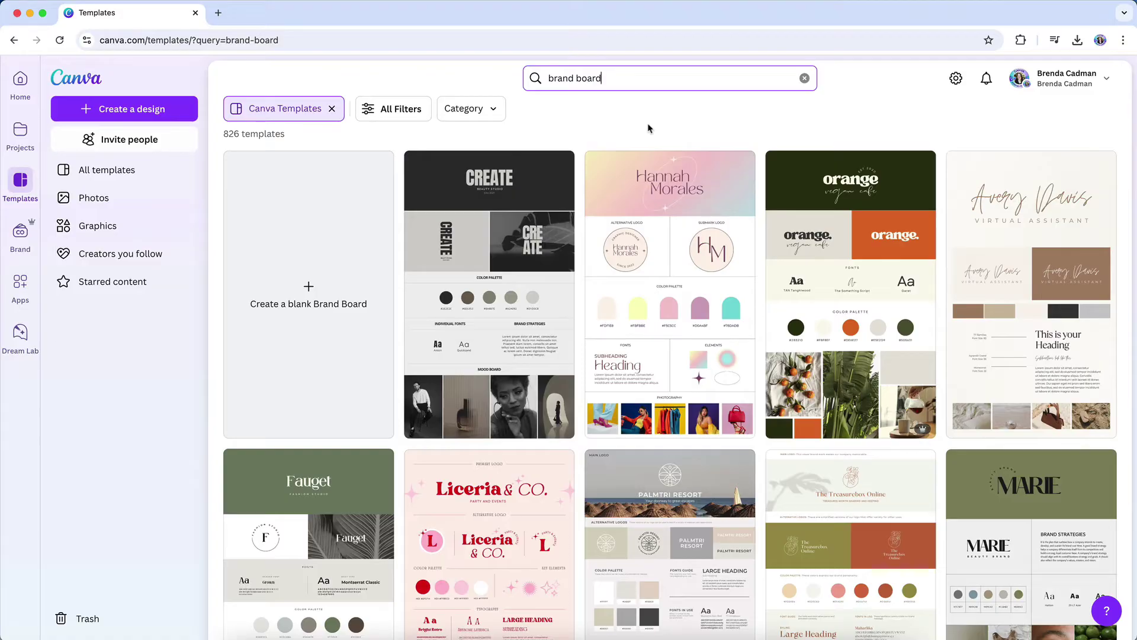
scroll(623, 202, down, 5)
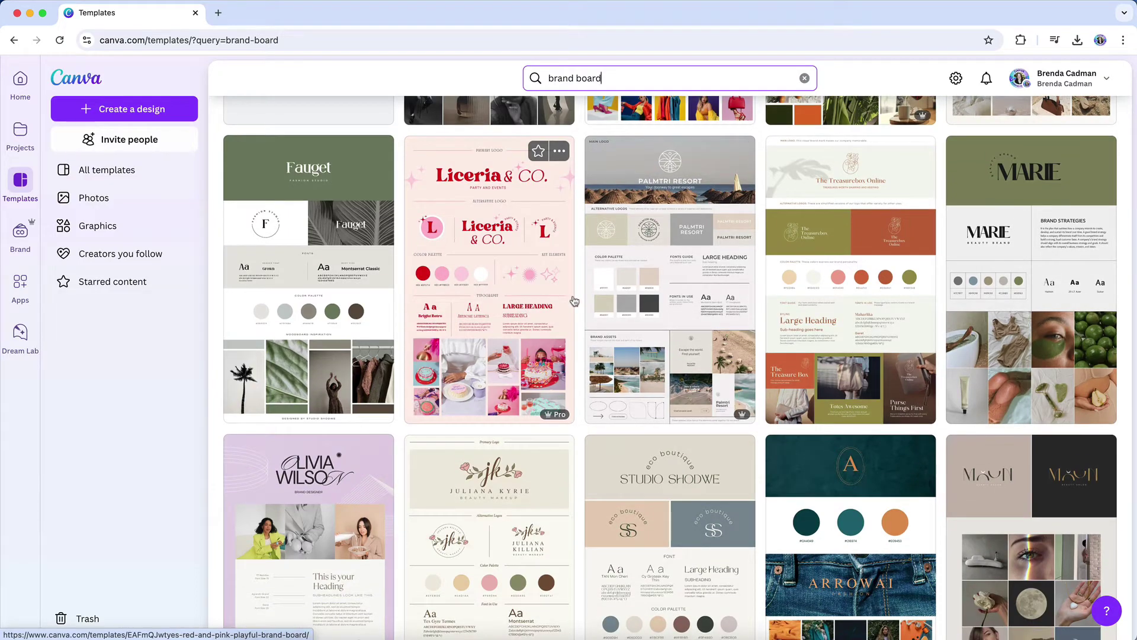
click(634, 272)
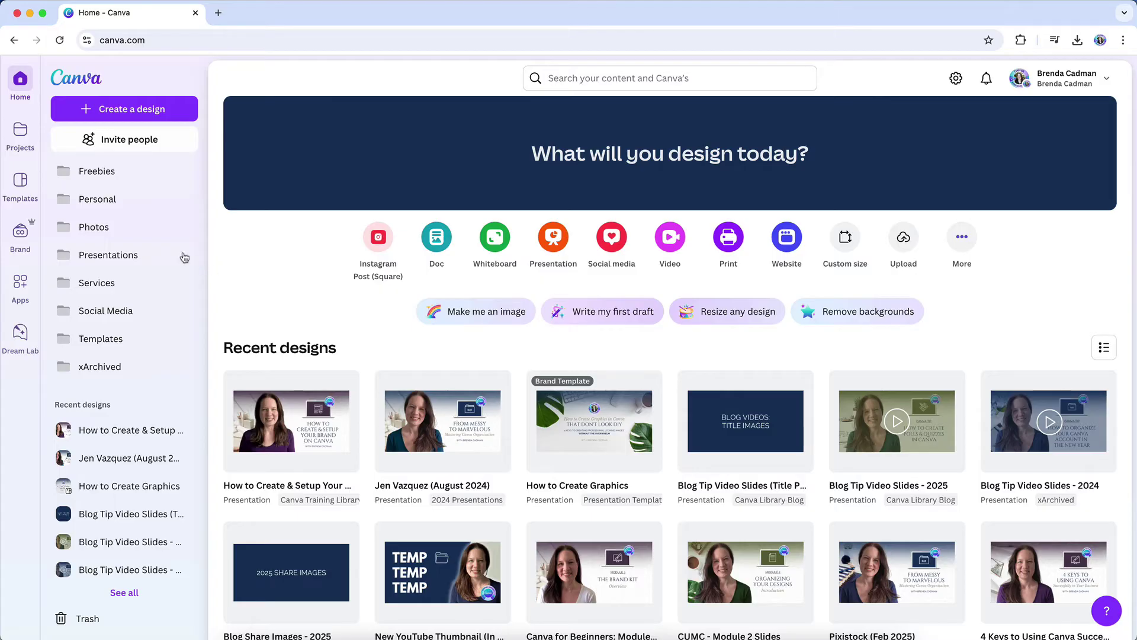
Add a new brand kit named Example and scroll through its empty logo, colour and font sections
click(21, 243)
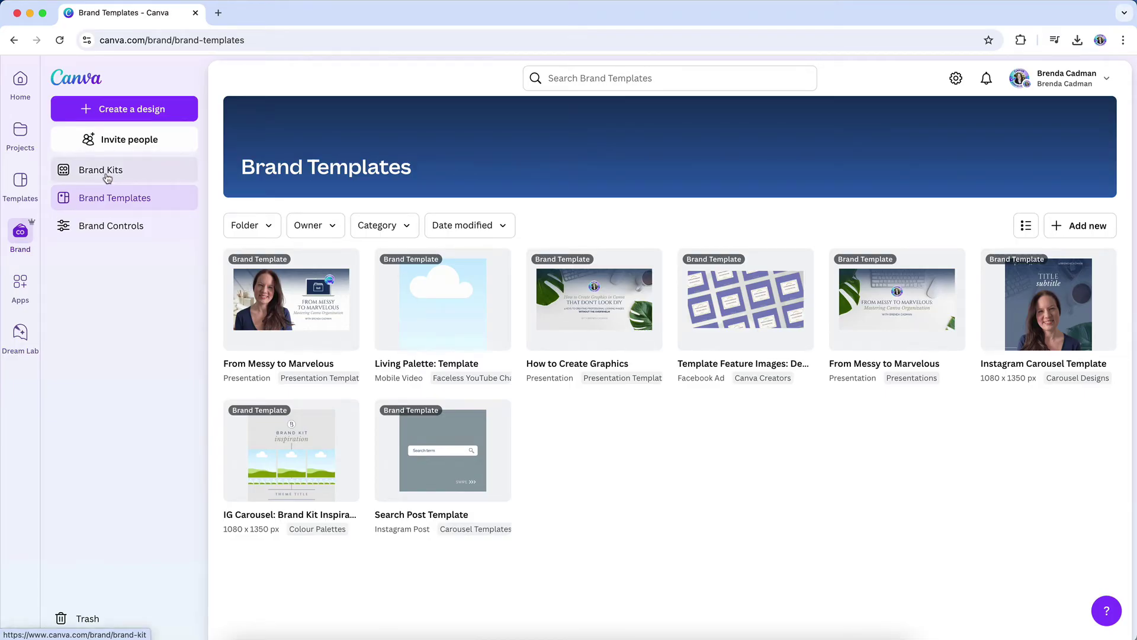
click(107, 177)
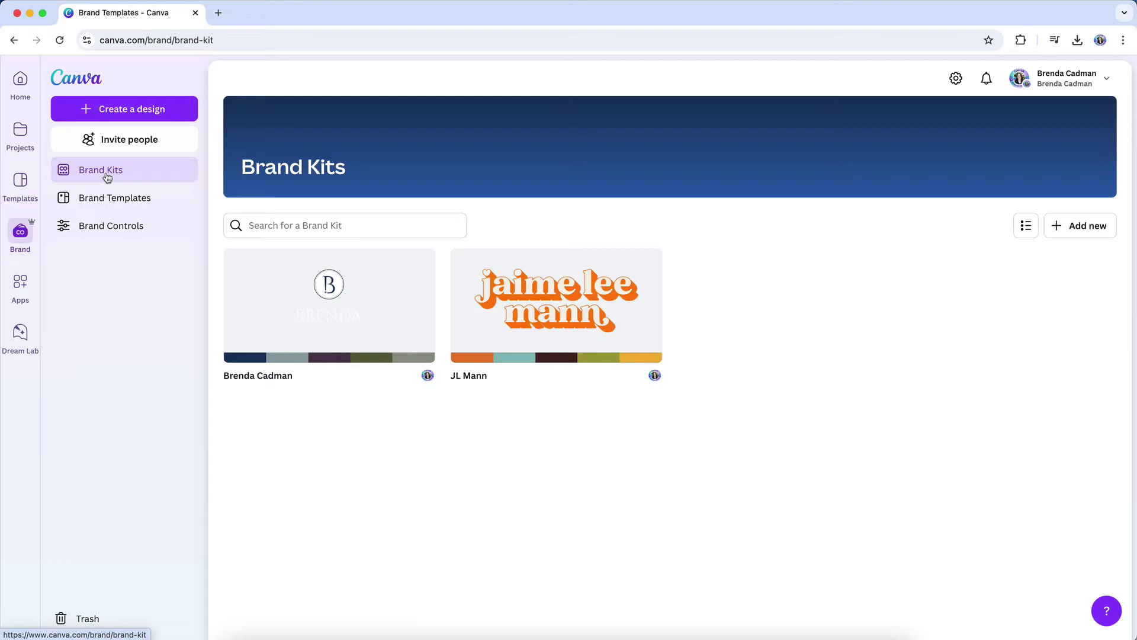
click(331, 310)
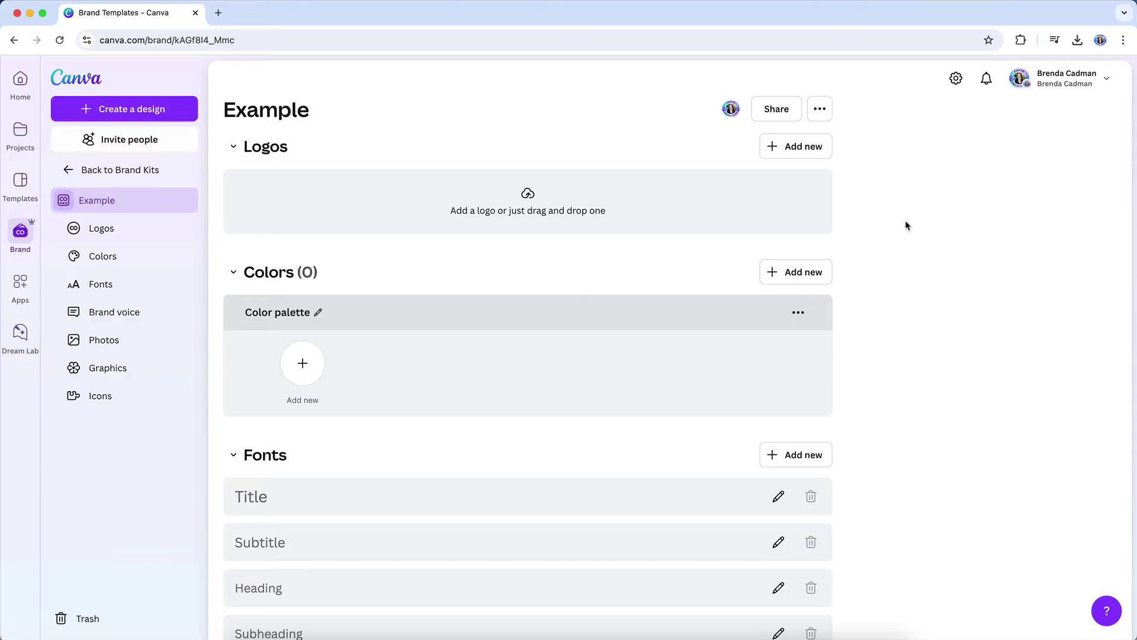
scroll(905, 225, down, 10)
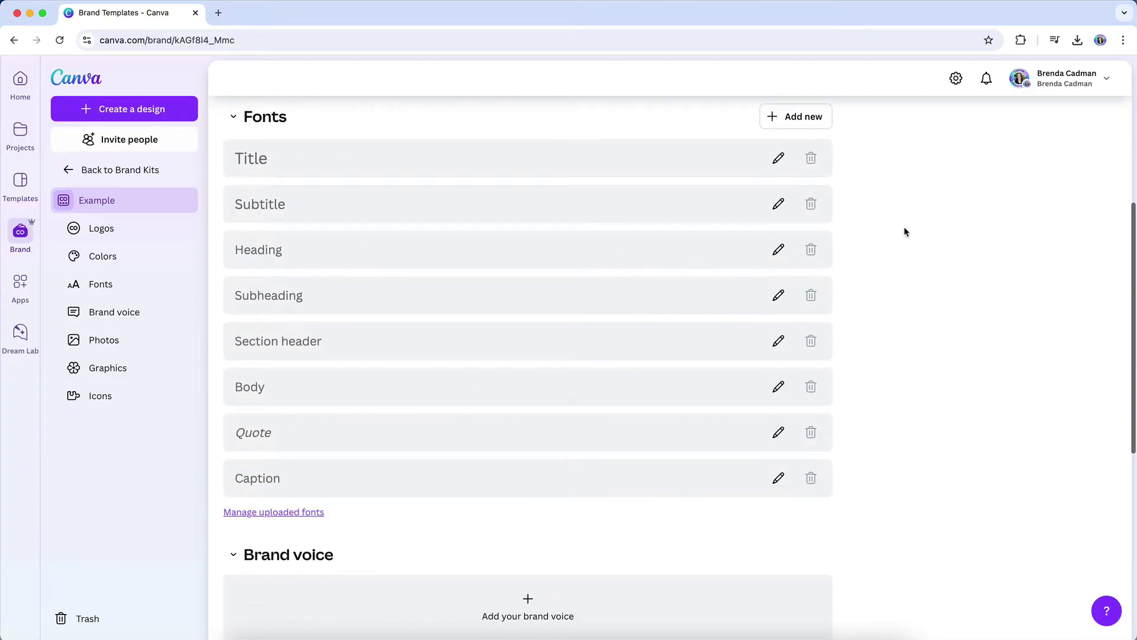
scroll(906, 231, down, 5)
scroll(905, 231, down, 6)
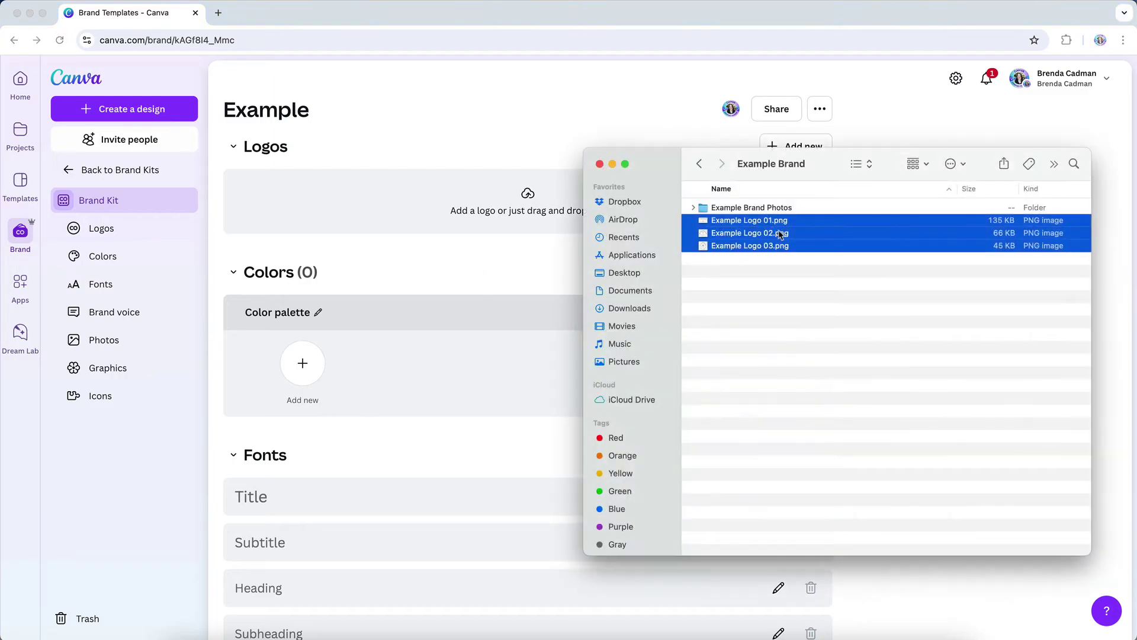
Upload the three Paradisio logo PNGs to the Example kit, then delete Example Logo 02.png
drag(780, 234, 503, 194)
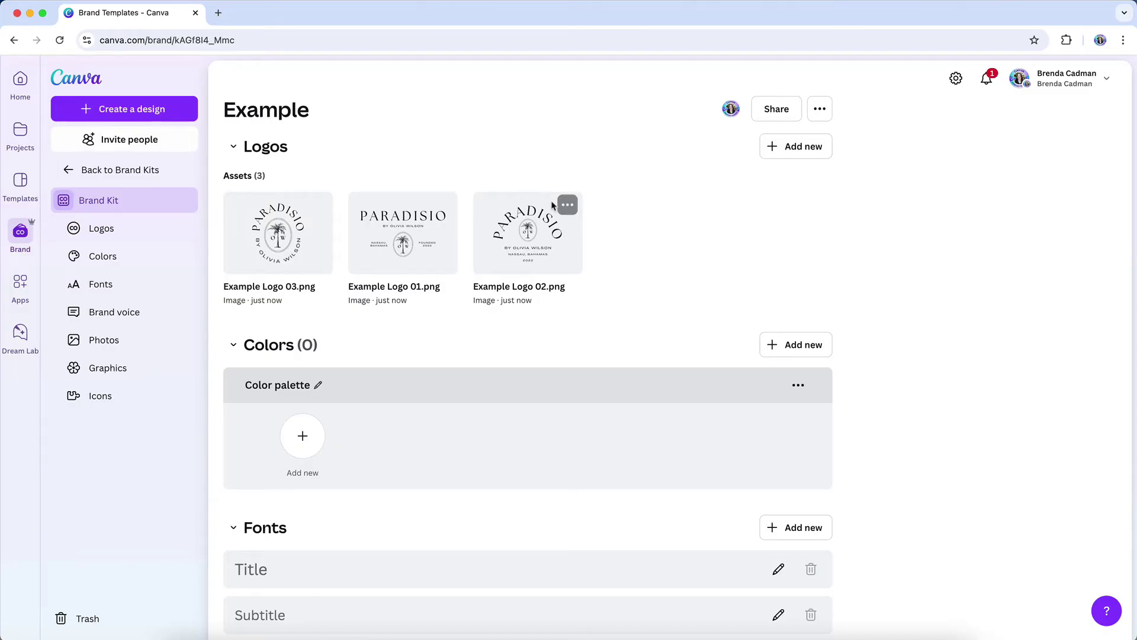
click(568, 209)
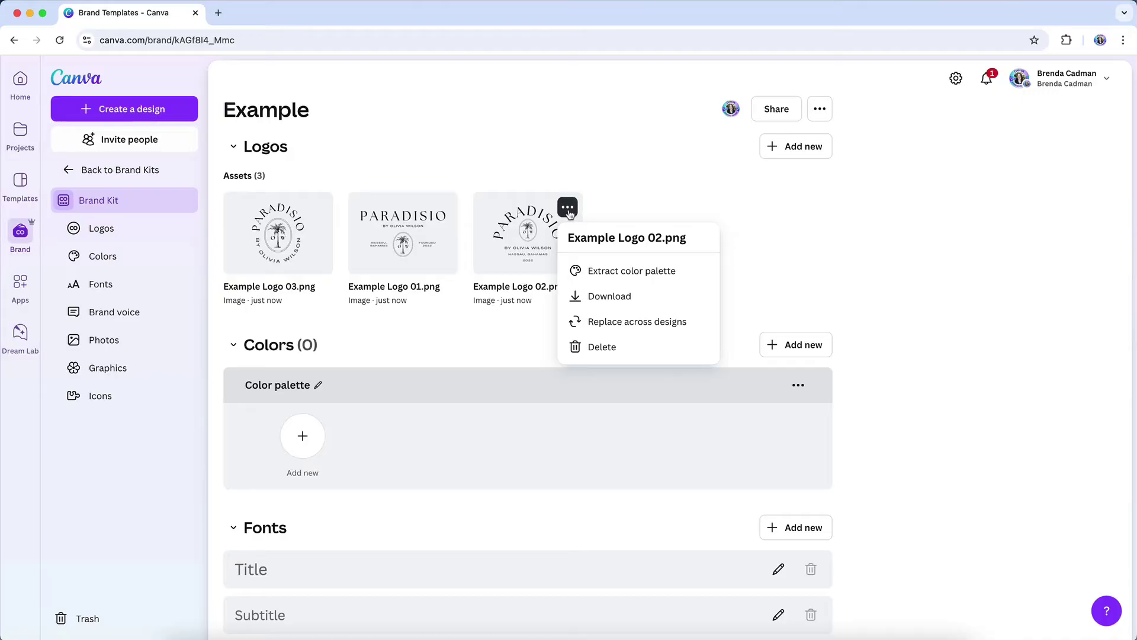
click(611, 349)
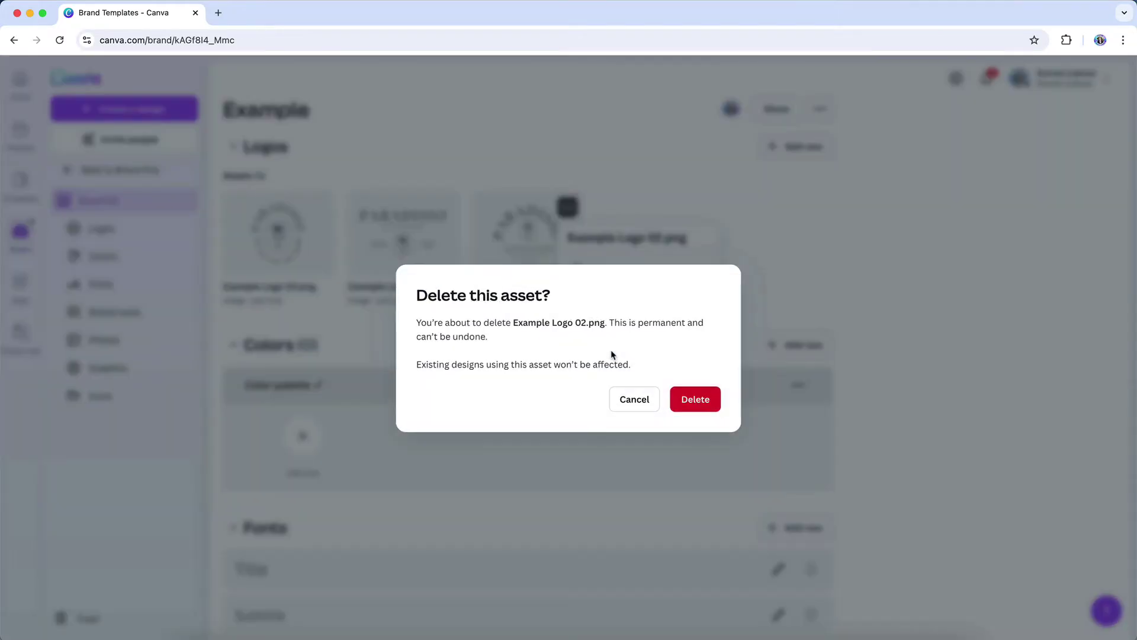
click(690, 399)
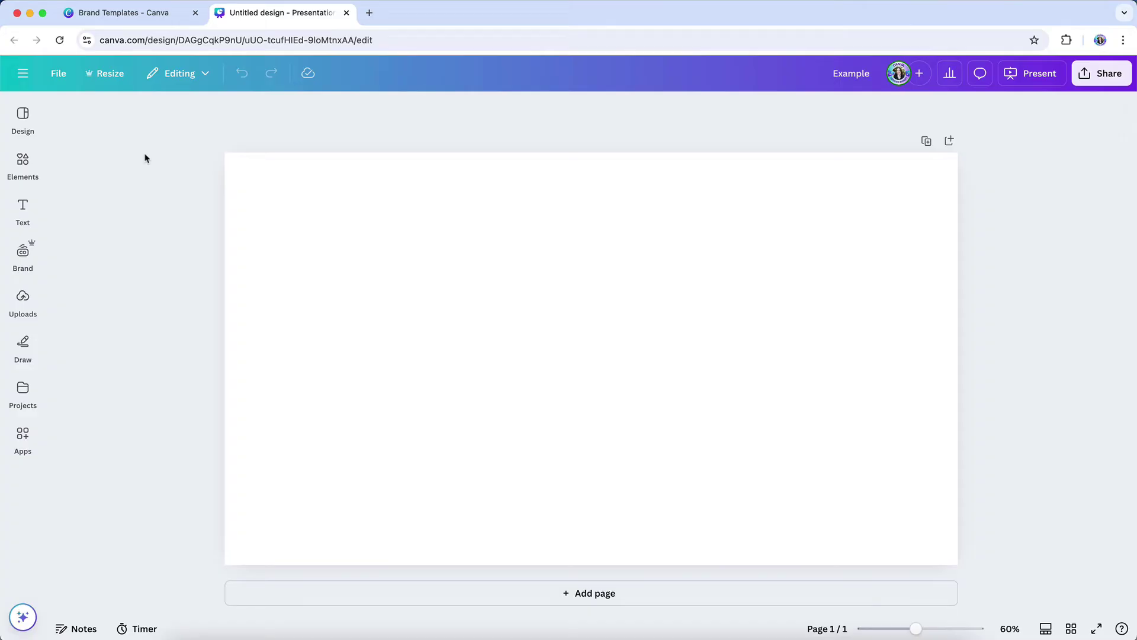
Switch the presentation's brand assets to the Example kit and insert its round Paradisio logo
click(27, 254)
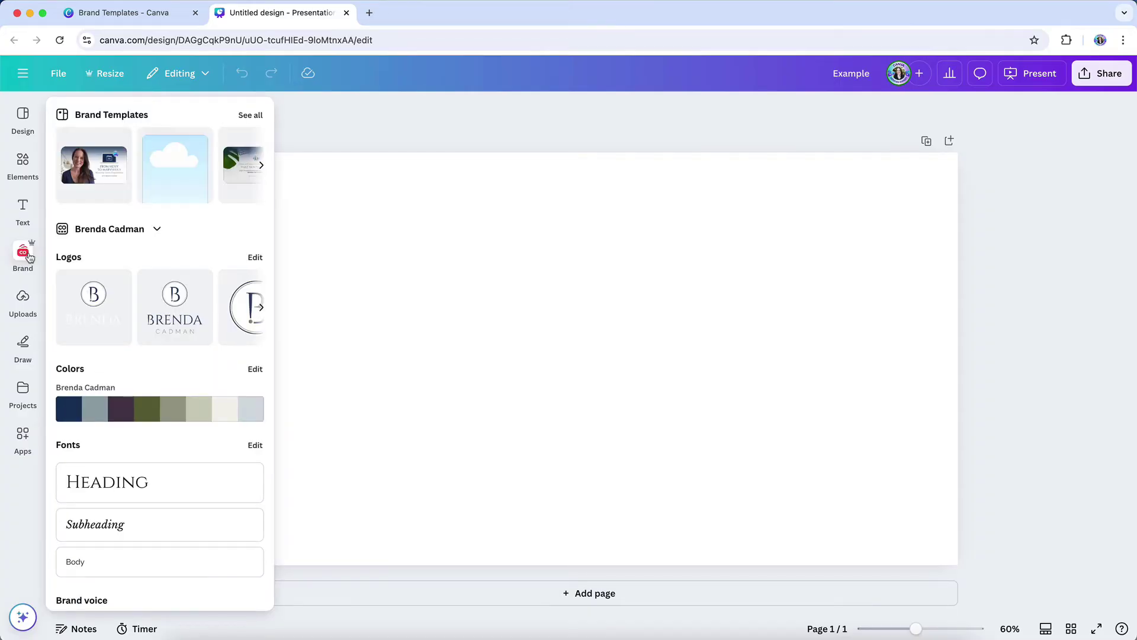
click(151, 229)
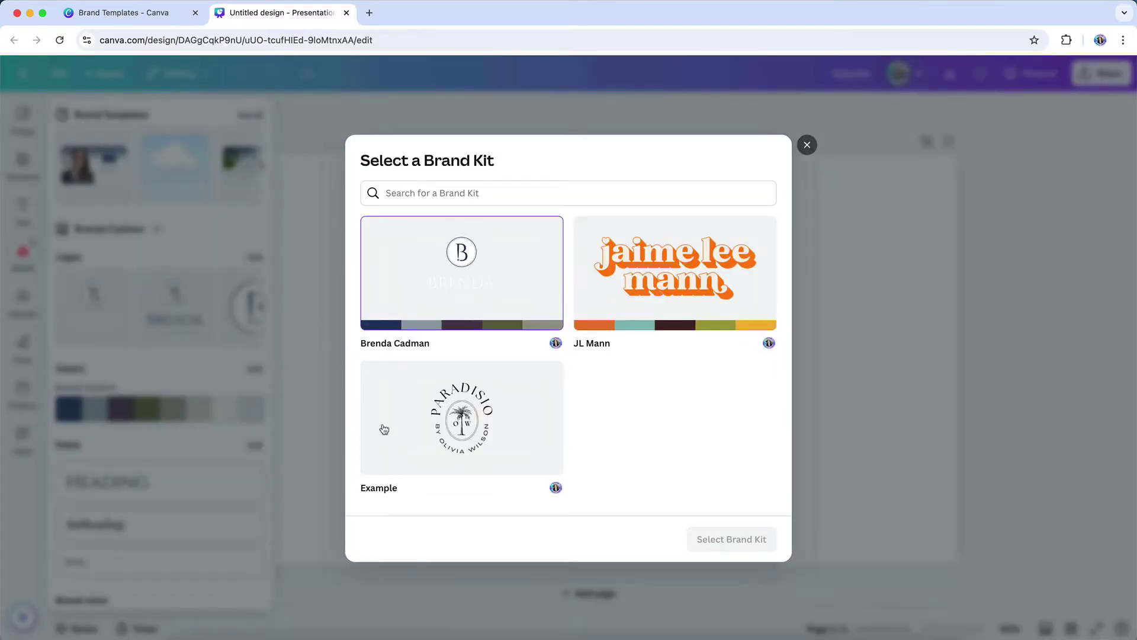
click(384, 430)
click(734, 542)
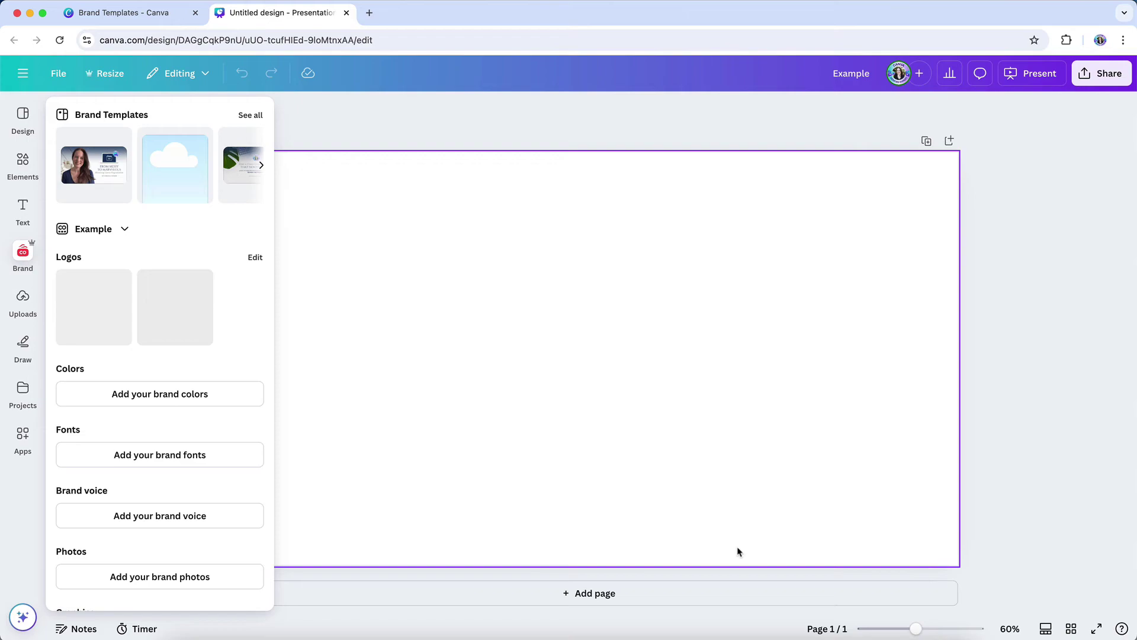
click(105, 317)
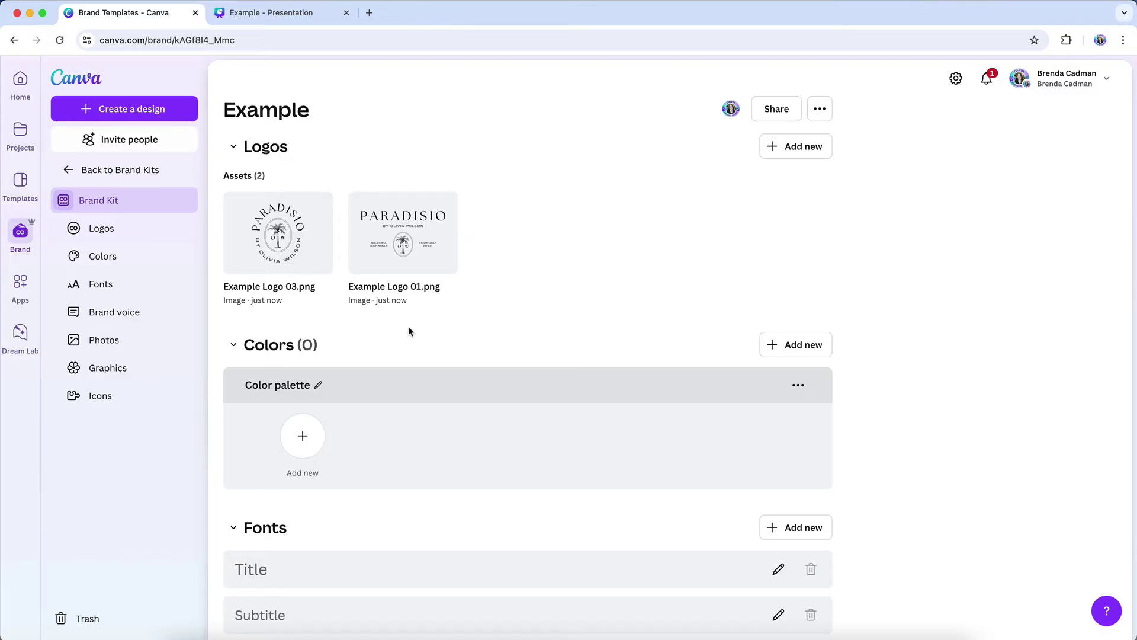
Change the Example kit's palette title to 'Paradisio Color Palette'
click(318, 385)
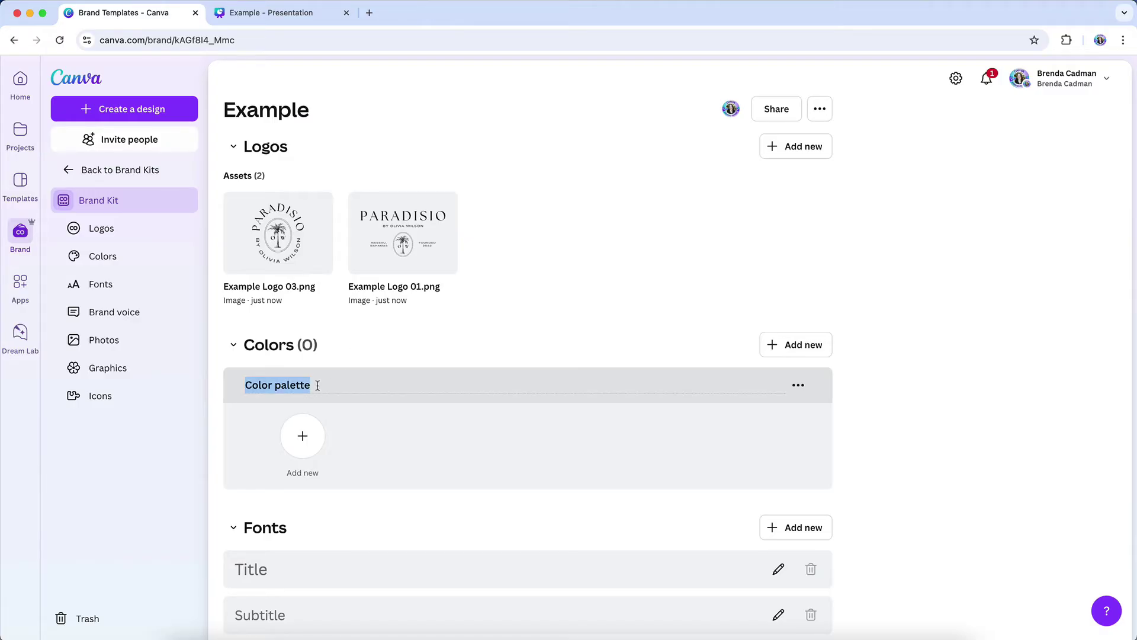
text(Parad)
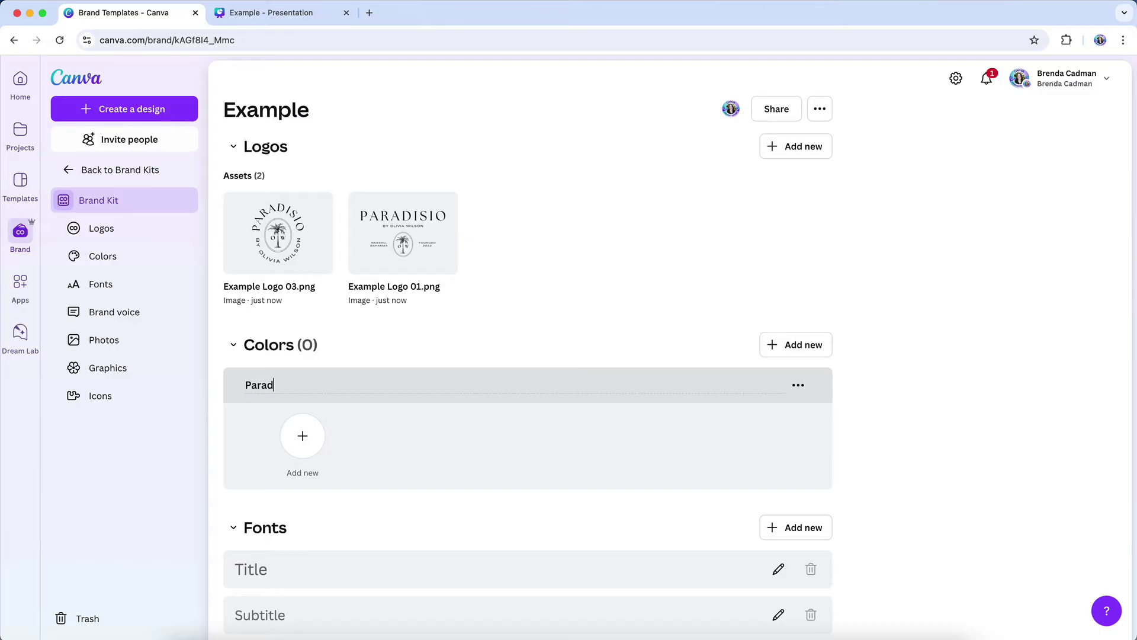
text(isio Color Palette)
click(394, 347)
Paste in palette colours #8F988D, #4F6E57, #BA9D86, #DBC7B1, #D7CCC3 and #3A3A3A
click(301, 438)
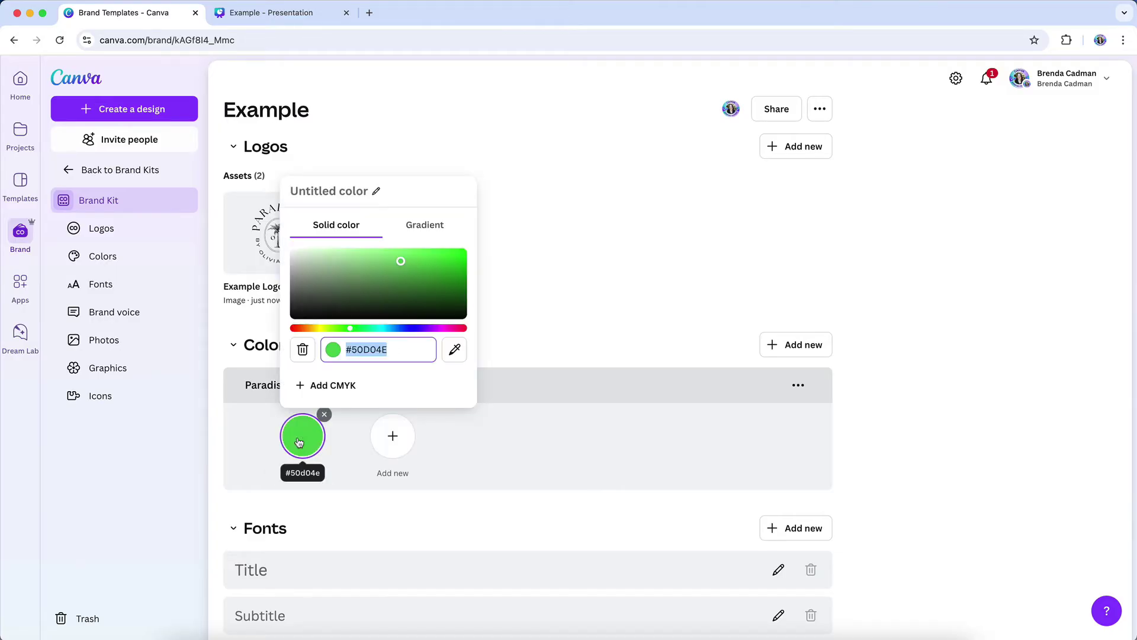
text(#8F988D)
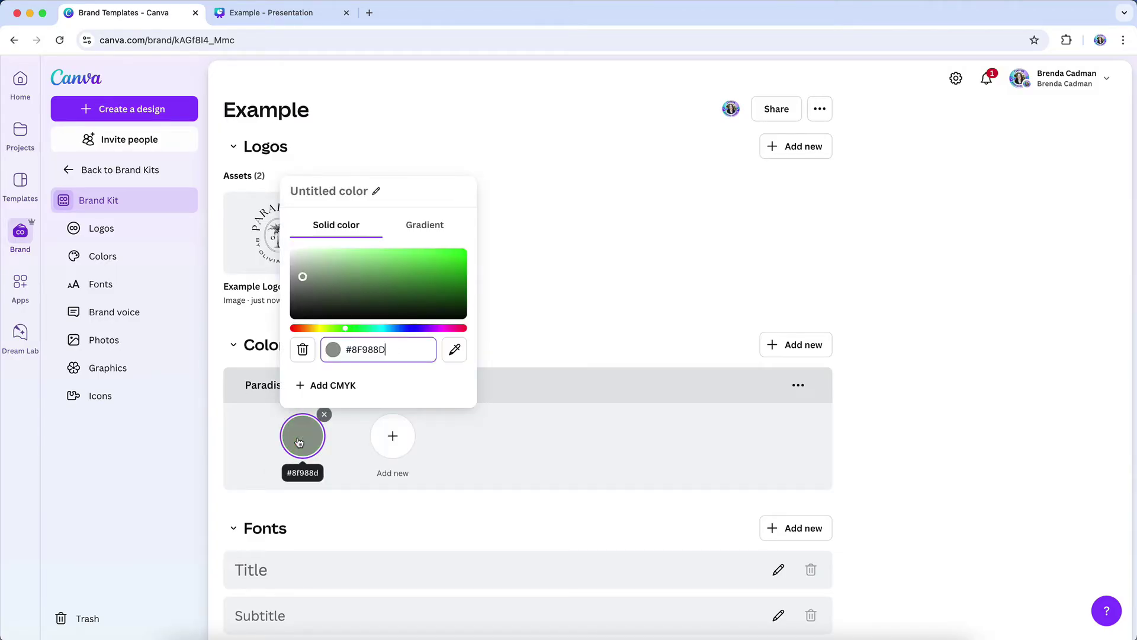
click(300, 442)
click(393, 436)
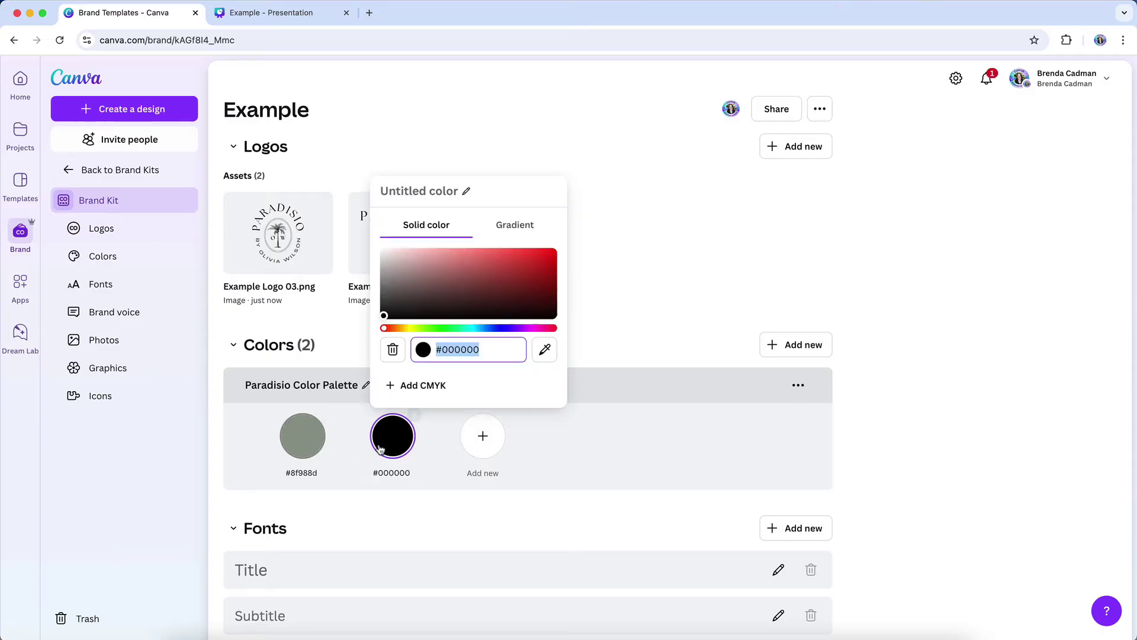
text(#4f6e57 #ba9d86 #dbc7b1 #d7ccc3 #3a3a3a)
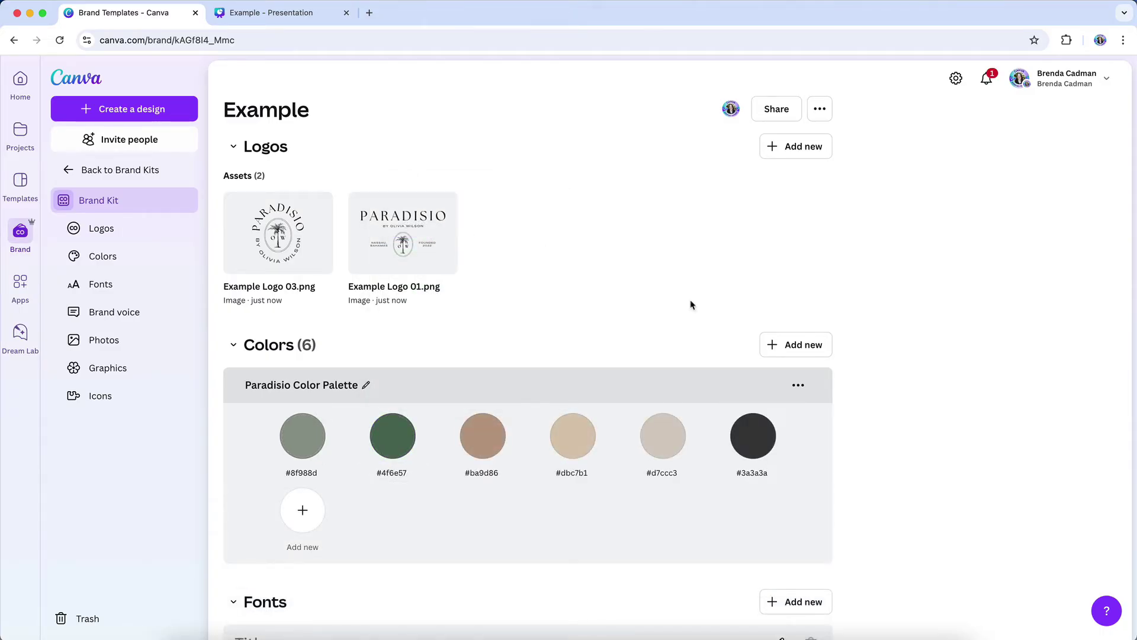
Delete the charcoal #3a3a3a swatch, leaving five palette colours
mouse_move(753, 438)
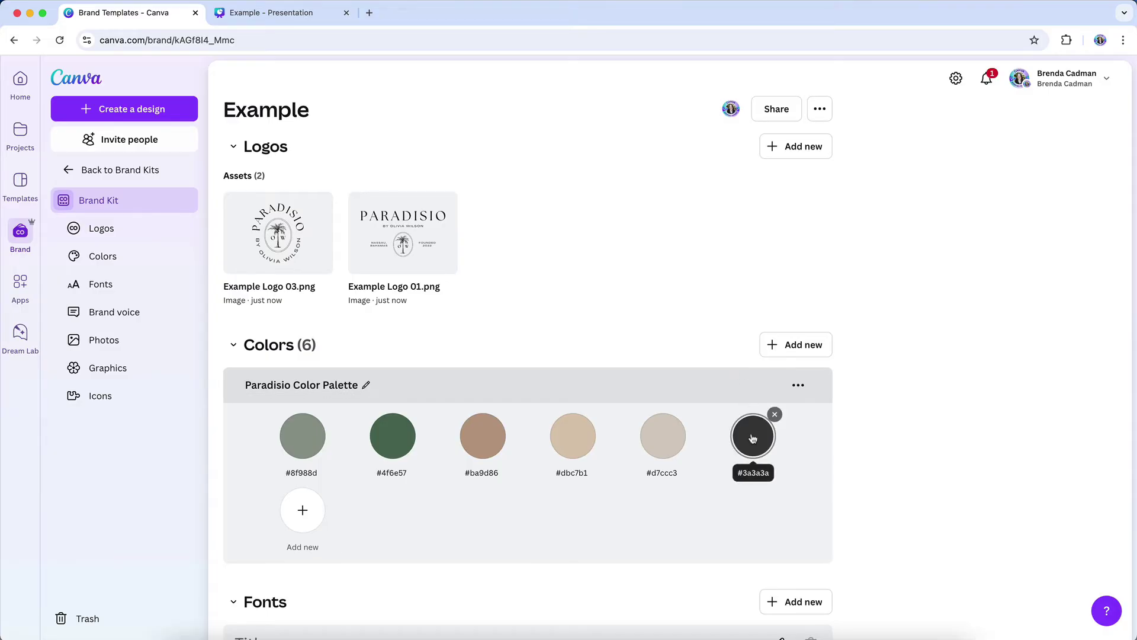
click(775, 415)
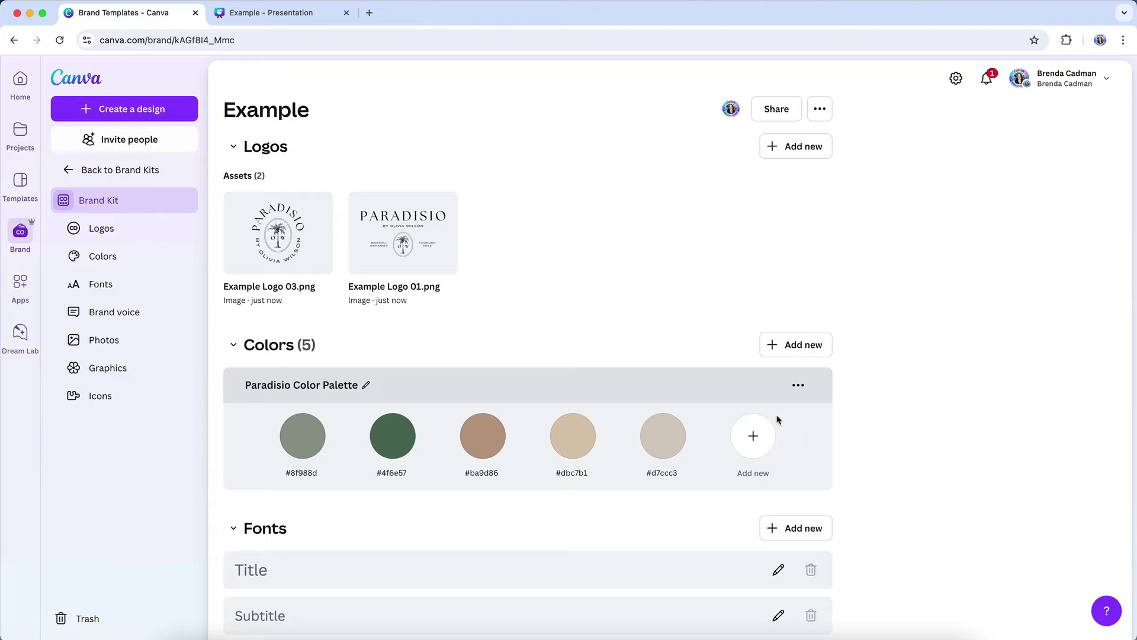
click(798, 385)
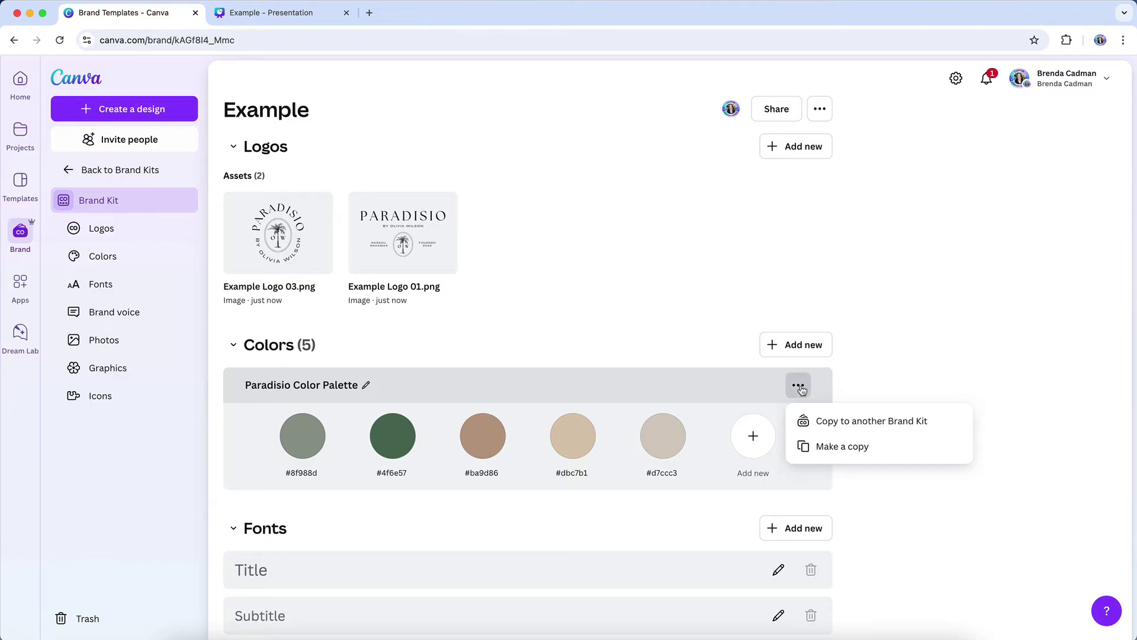
click(828, 447)
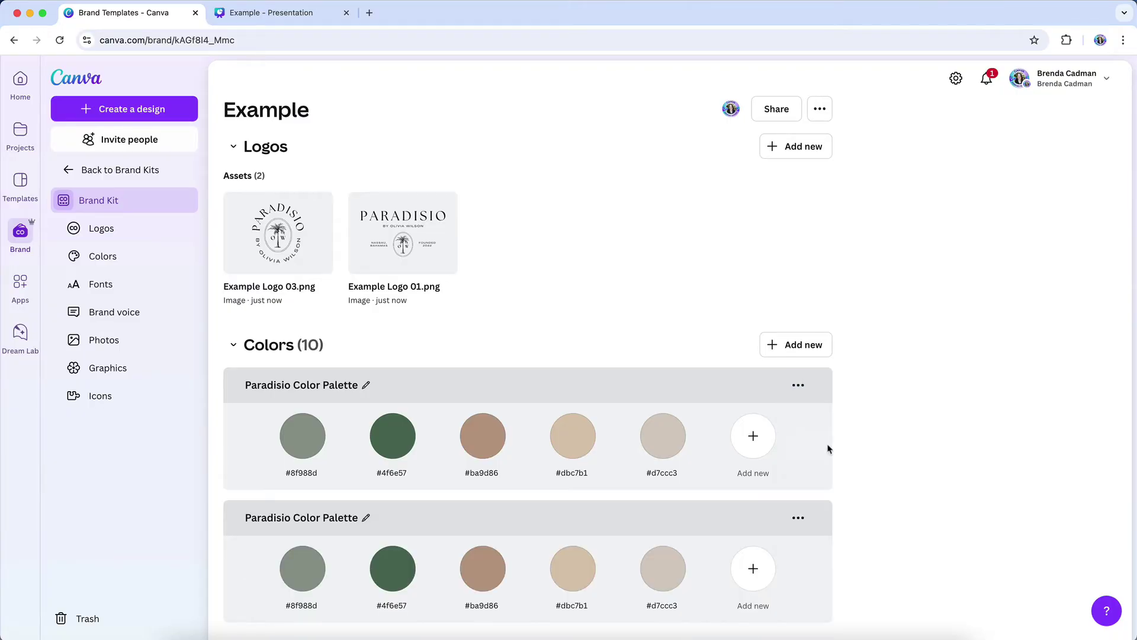
scroll(828, 449, down, 3)
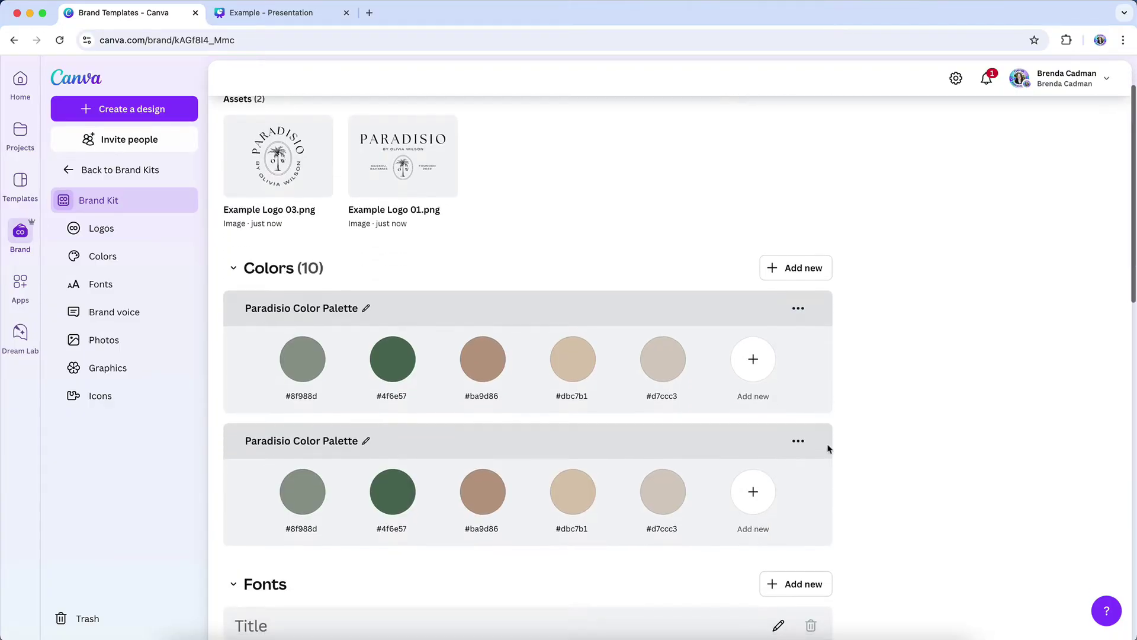
click(794, 442)
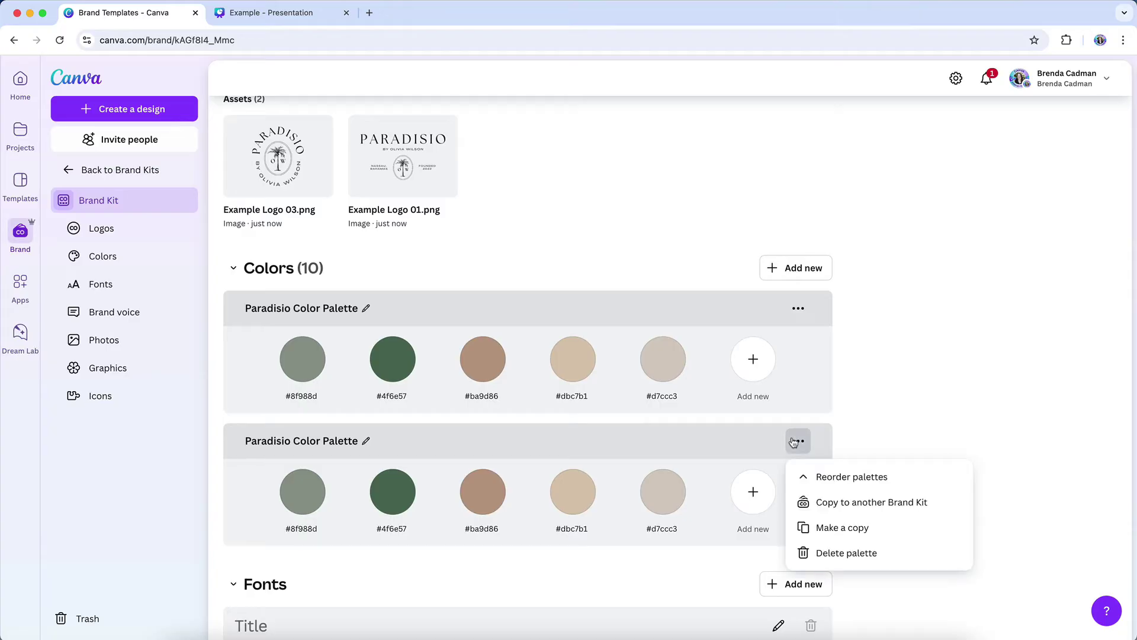
click(841, 554)
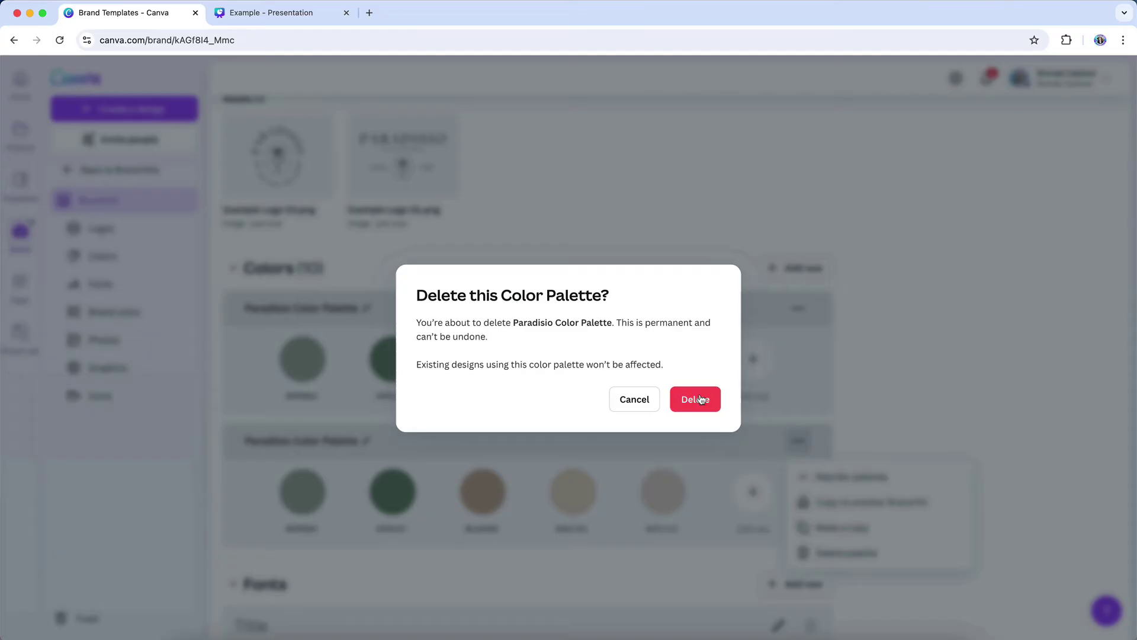
click(700, 399)
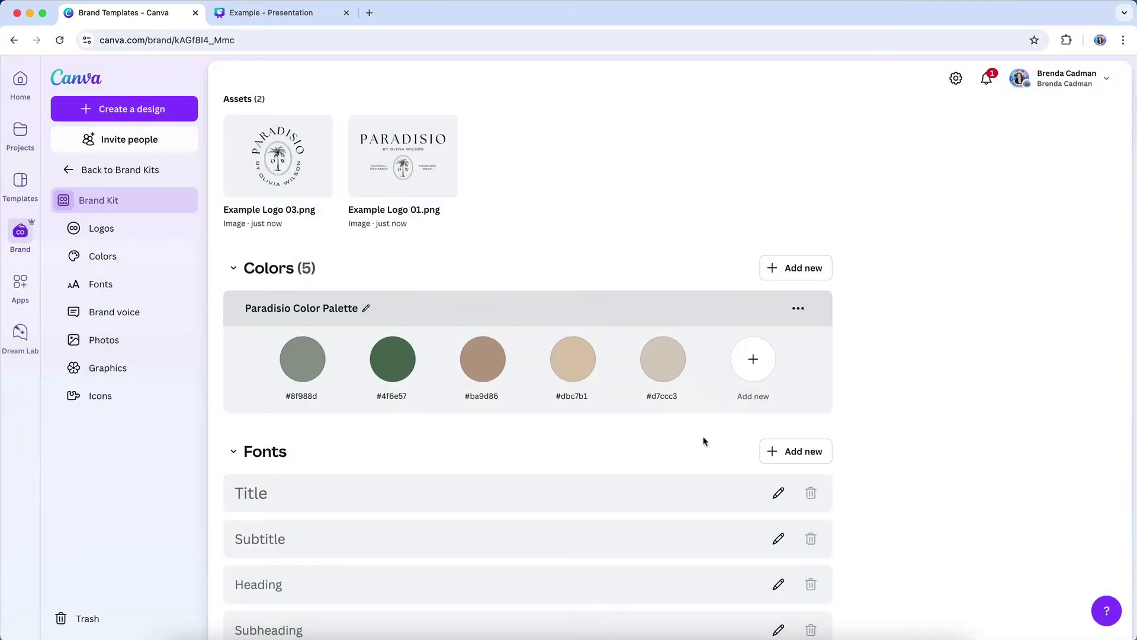
Fill the slide's grey square with tan #ba9d86 from the Example kit's Paradisio palette
key(ctrl+Tab)
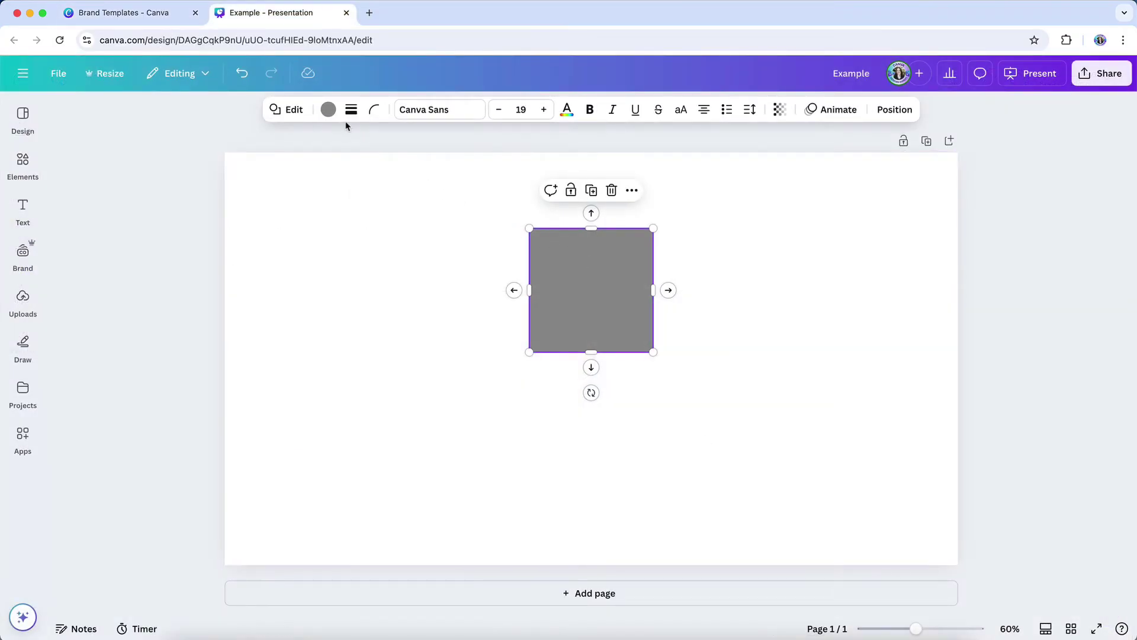
click(328, 111)
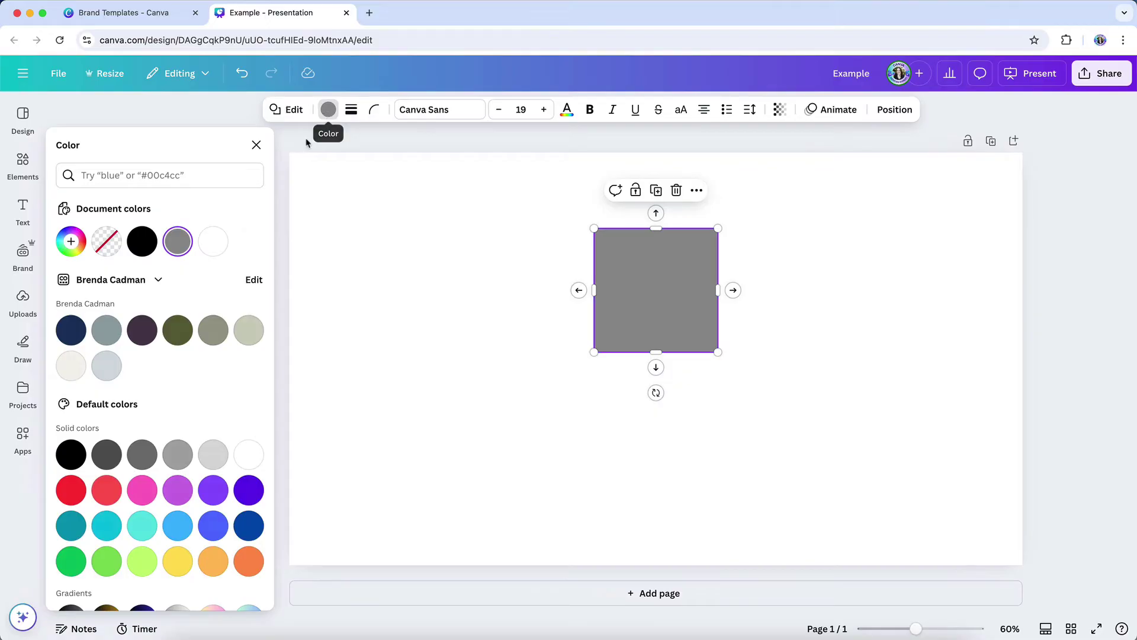
click(155, 281)
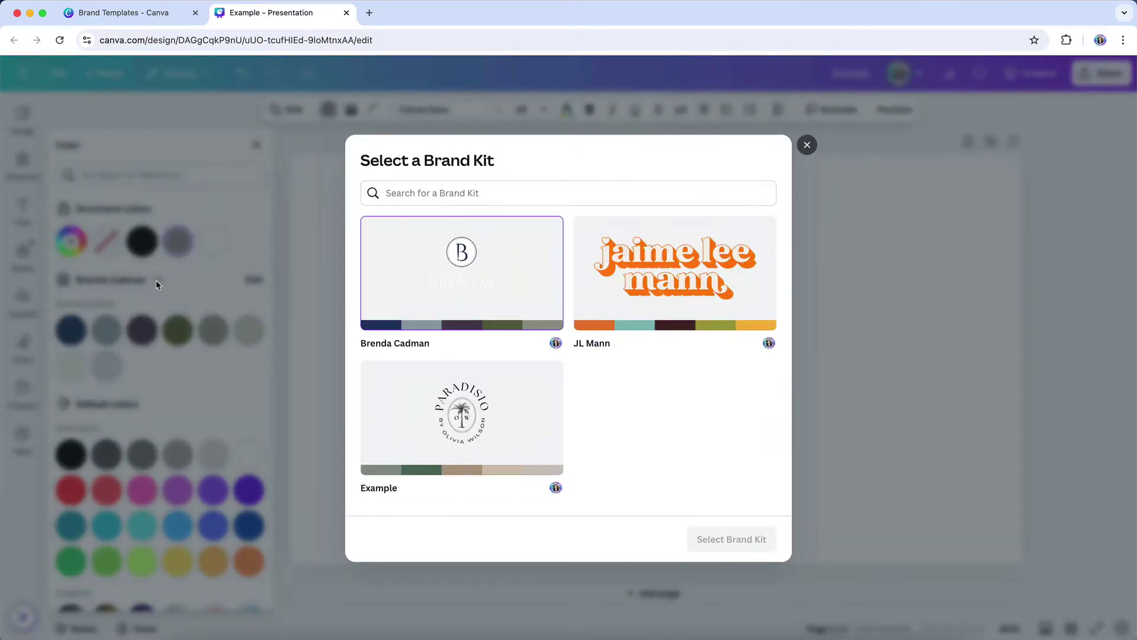
click(460, 398)
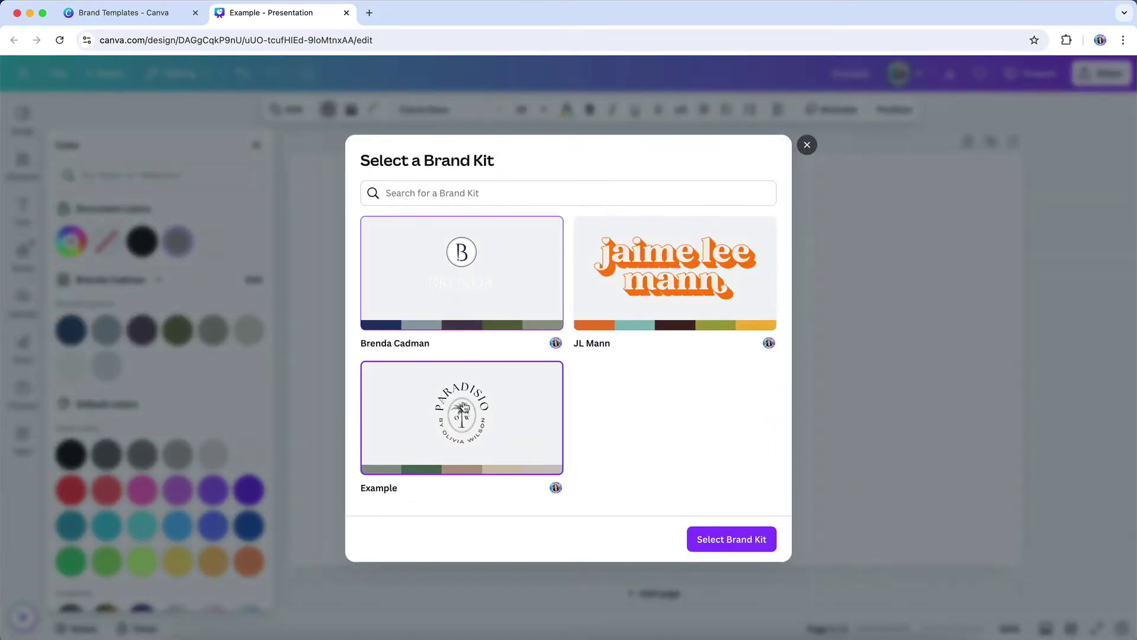
click(731, 539)
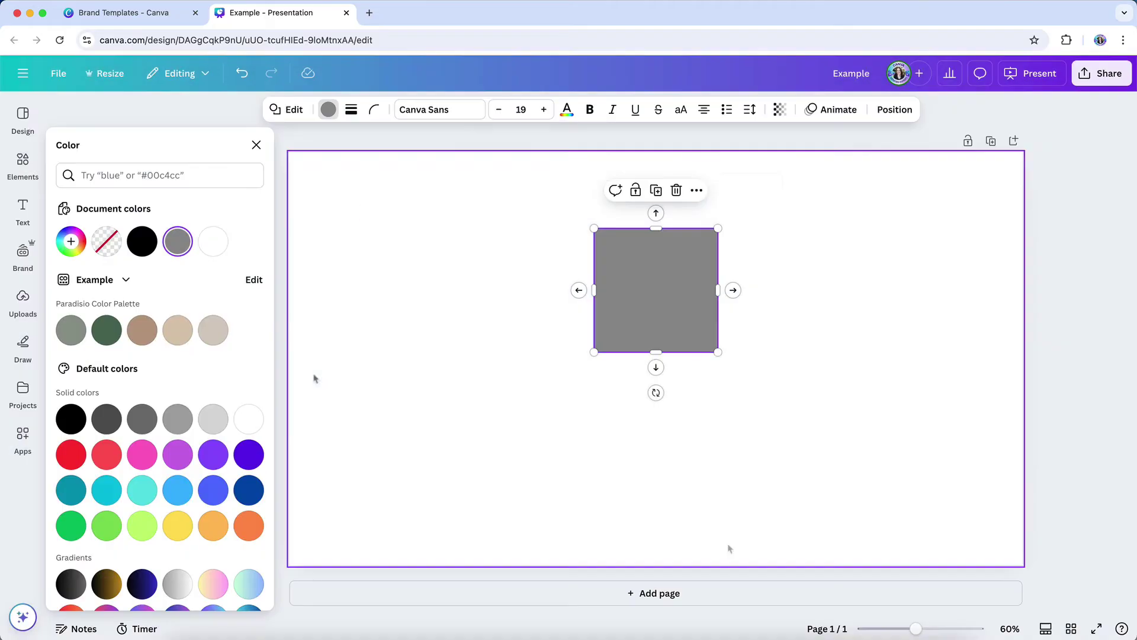
click(141, 334)
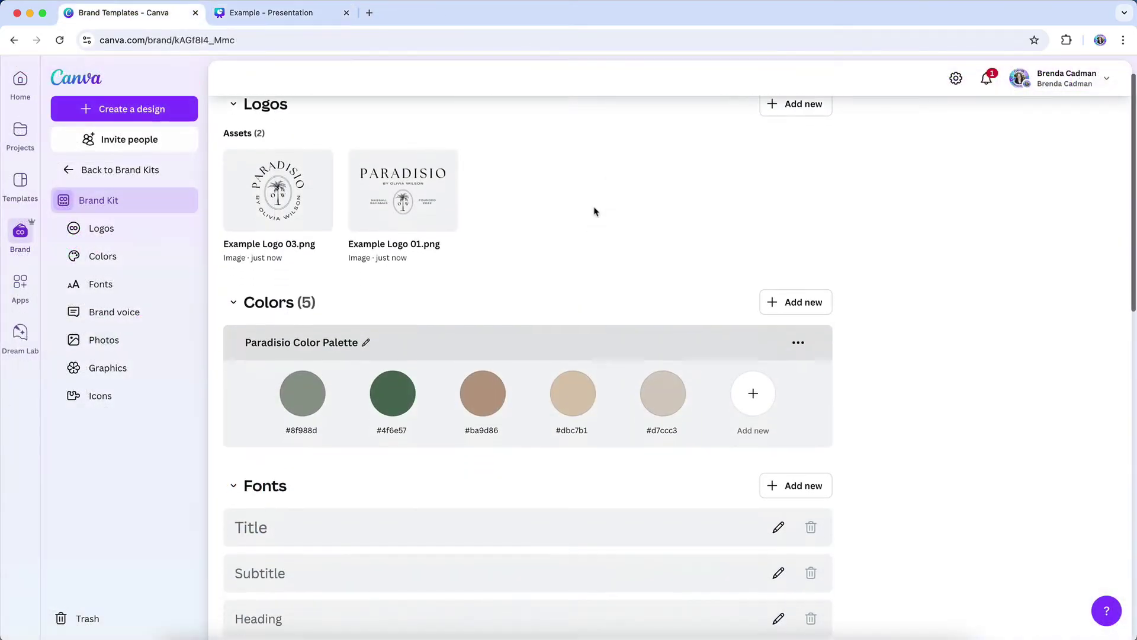
Open the Title font style in the Example kit and browse the font list without choosing one
scroll(594, 210, down, 5)
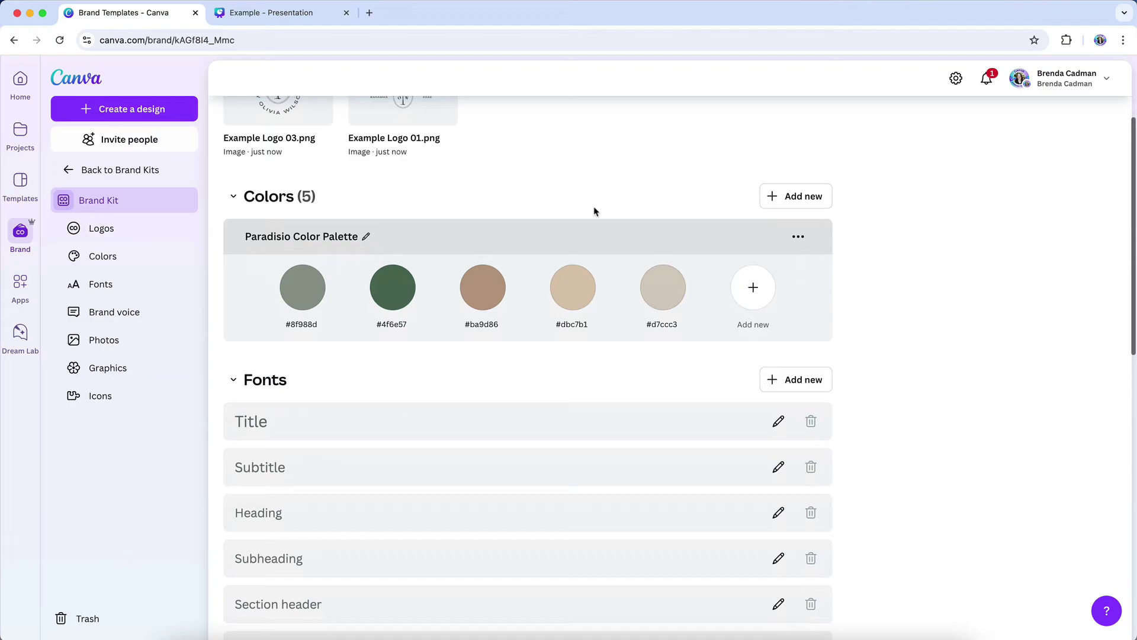
scroll(588, 237, down, 2)
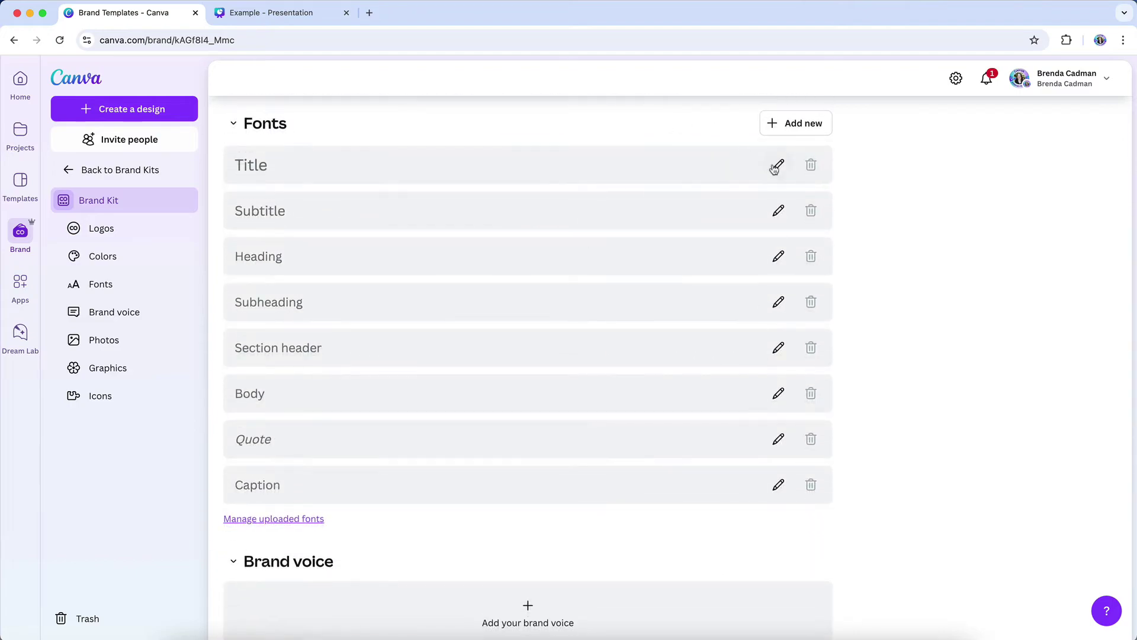
click(777, 163)
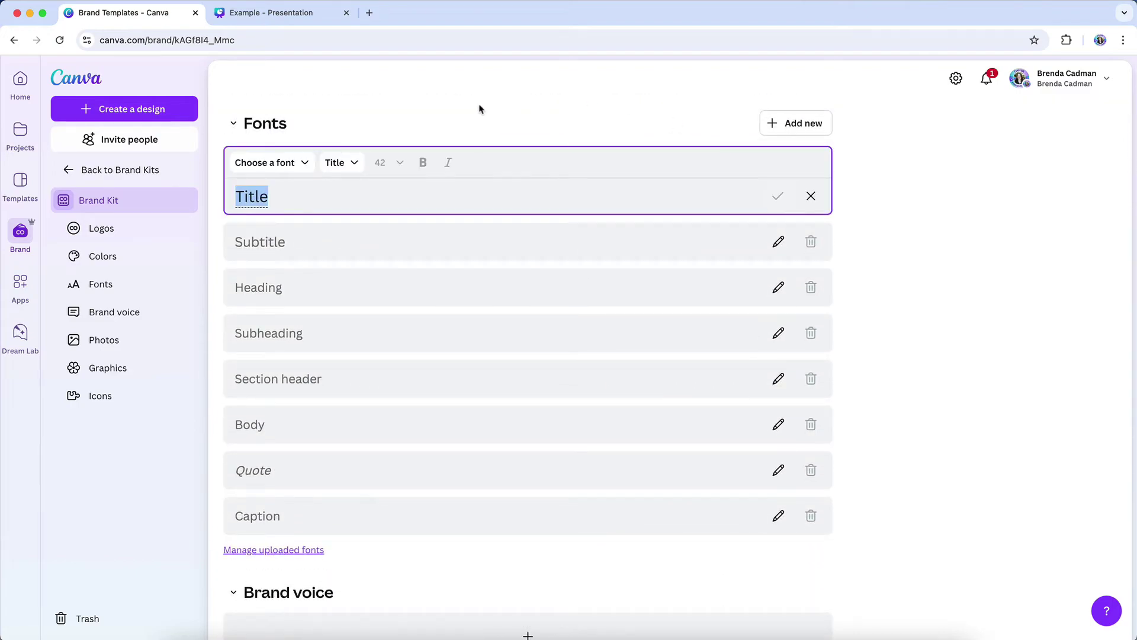
click(302, 162)
scroll(277, 306, up, 4)
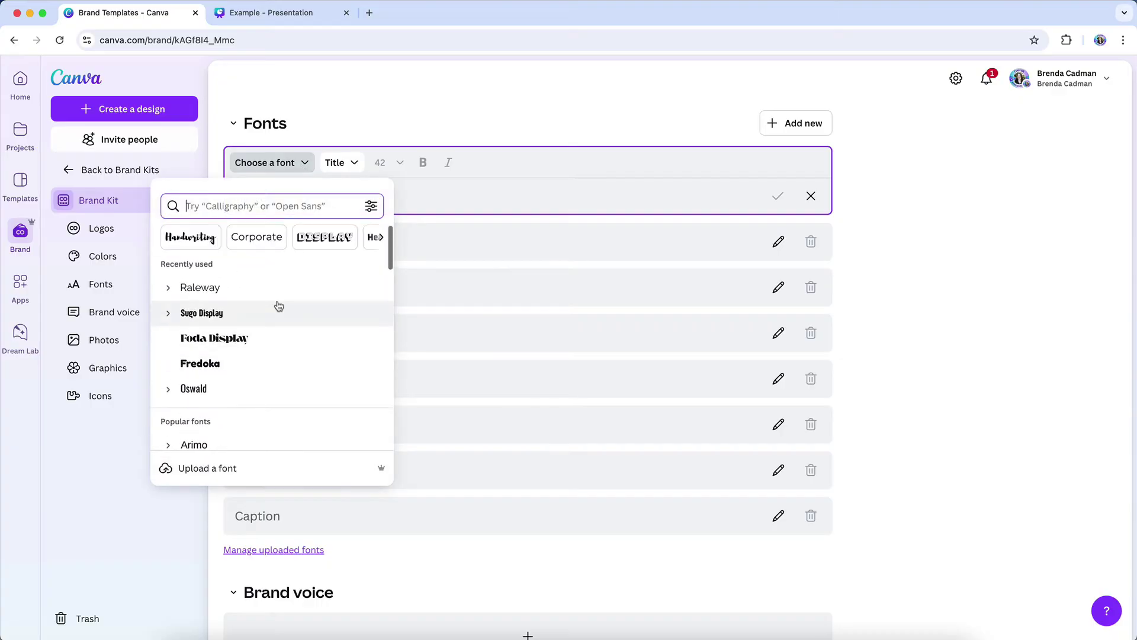
click(472, 123)
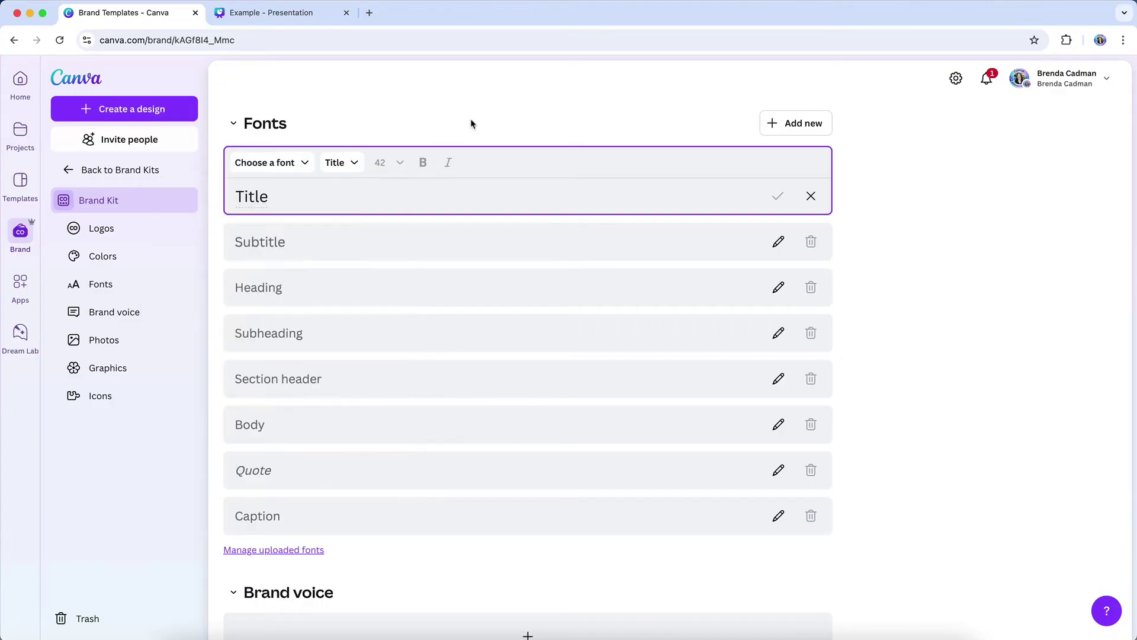
Upload the Aurelia.ttf font file to the Example kit and confirm the upload rights
click(471, 122)
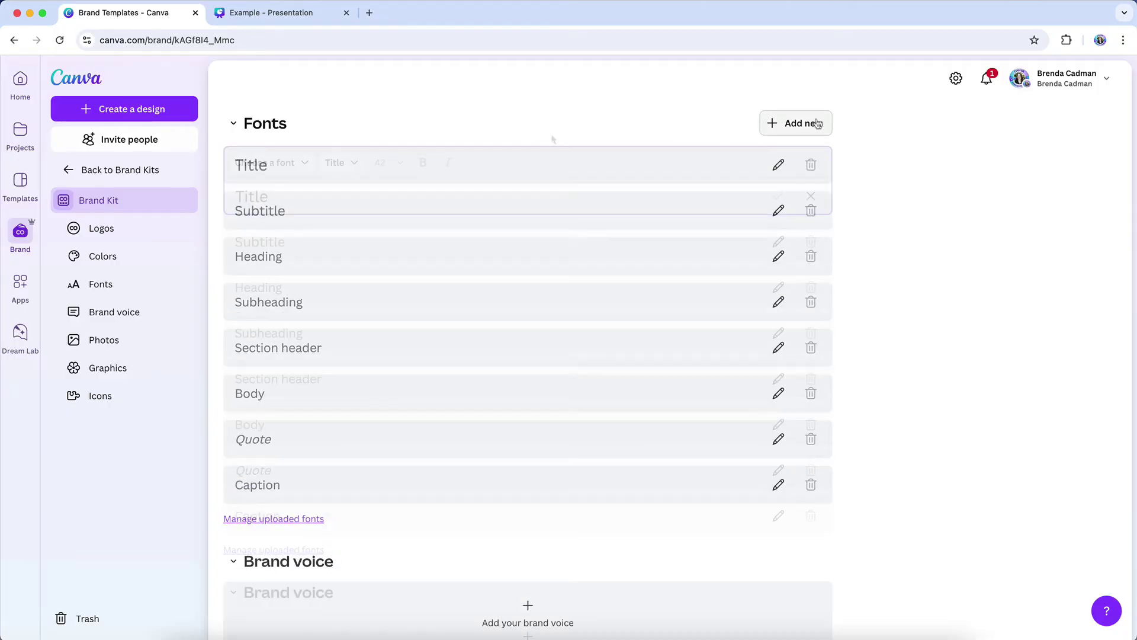
click(810, 123)
click(726, 216)
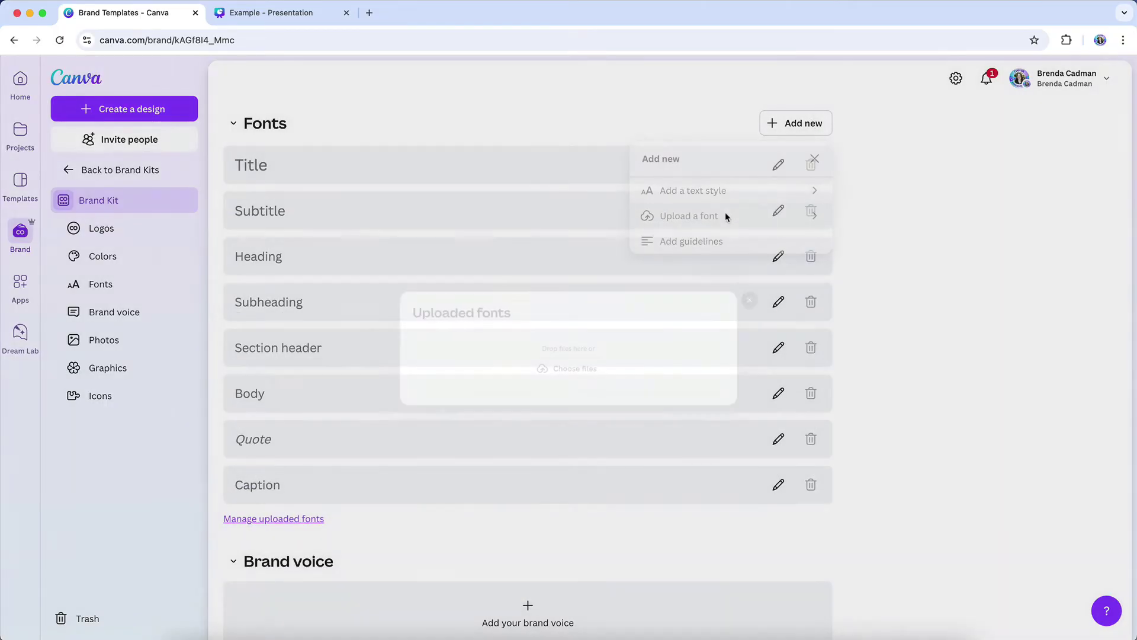
key(super+Tab)
drag(725, 212, 531, 357)
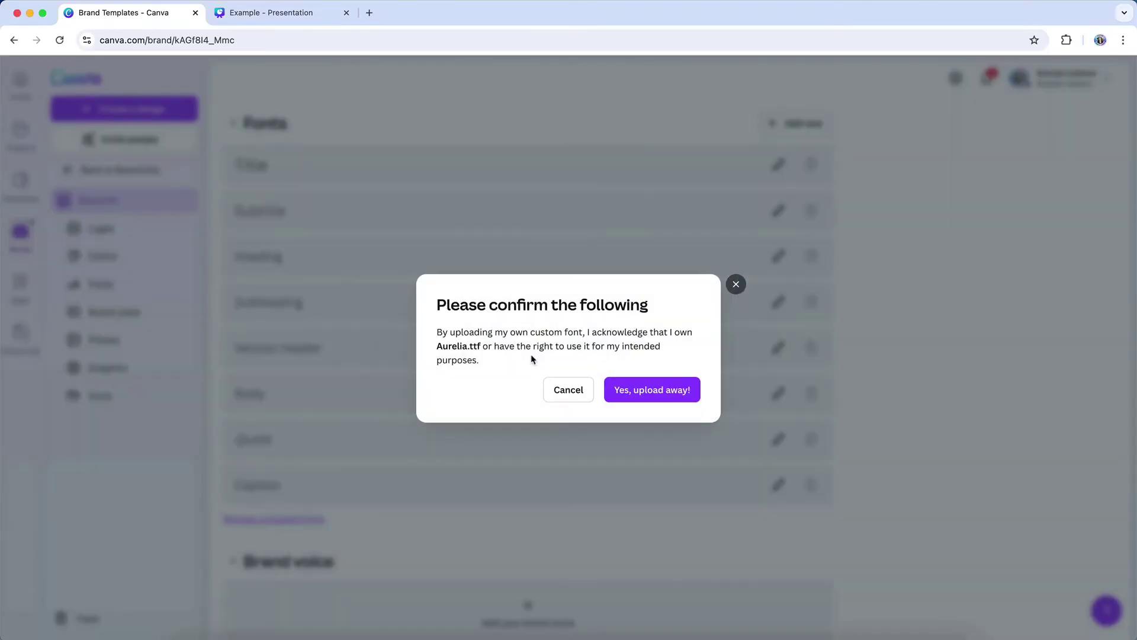
click(676, 391)
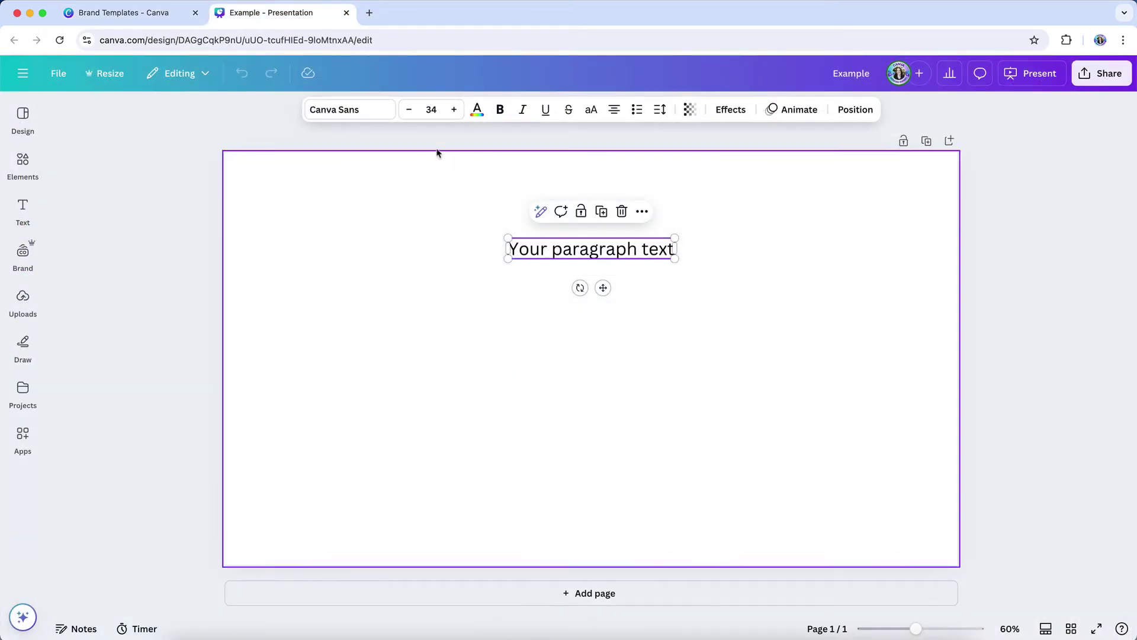
Change 'Your paragraph text' to the uploaded Aurellia Script font and drag it slightly larger
click(380, 113)
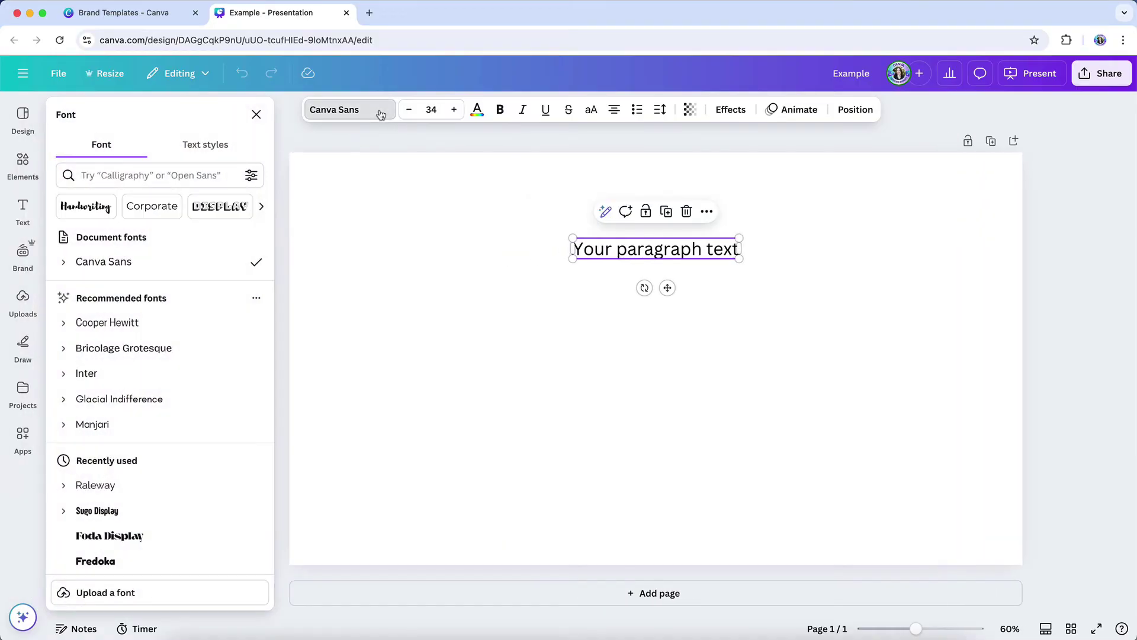
scroll(178, 398, down, 3)
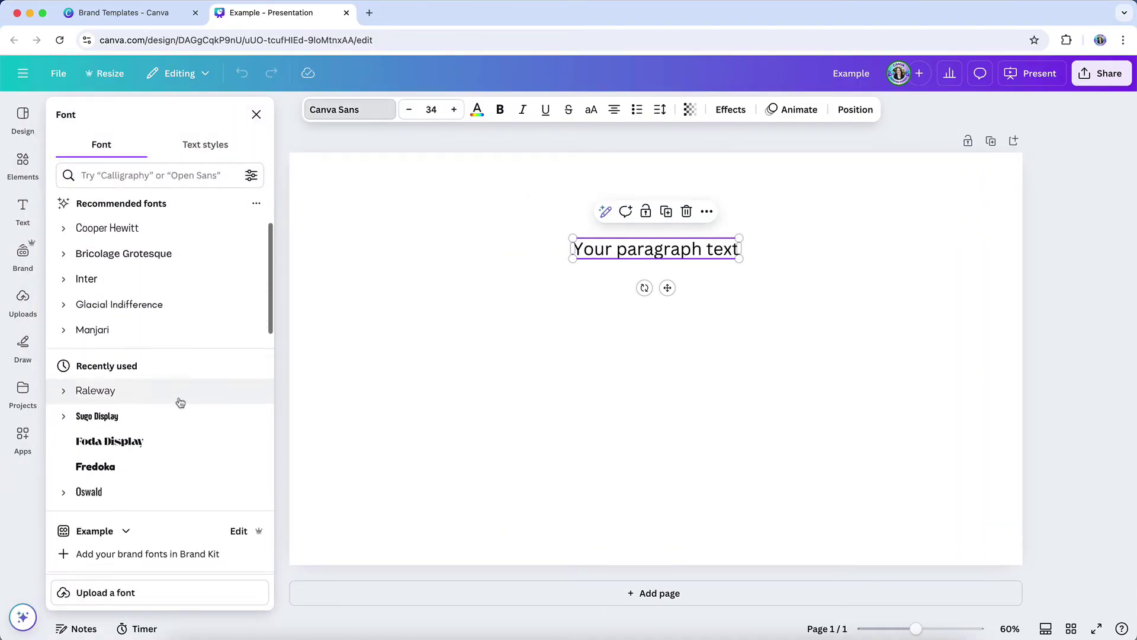
scroll(181, 403, down, 3)
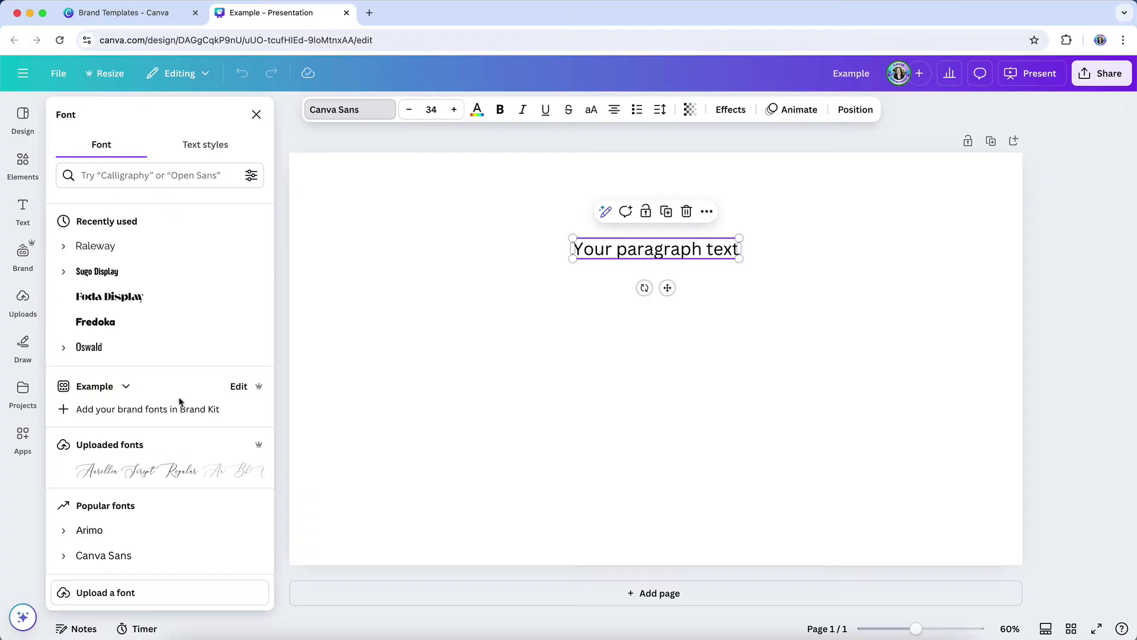
scroll(180, 401, down, 2)
click(172, 358)
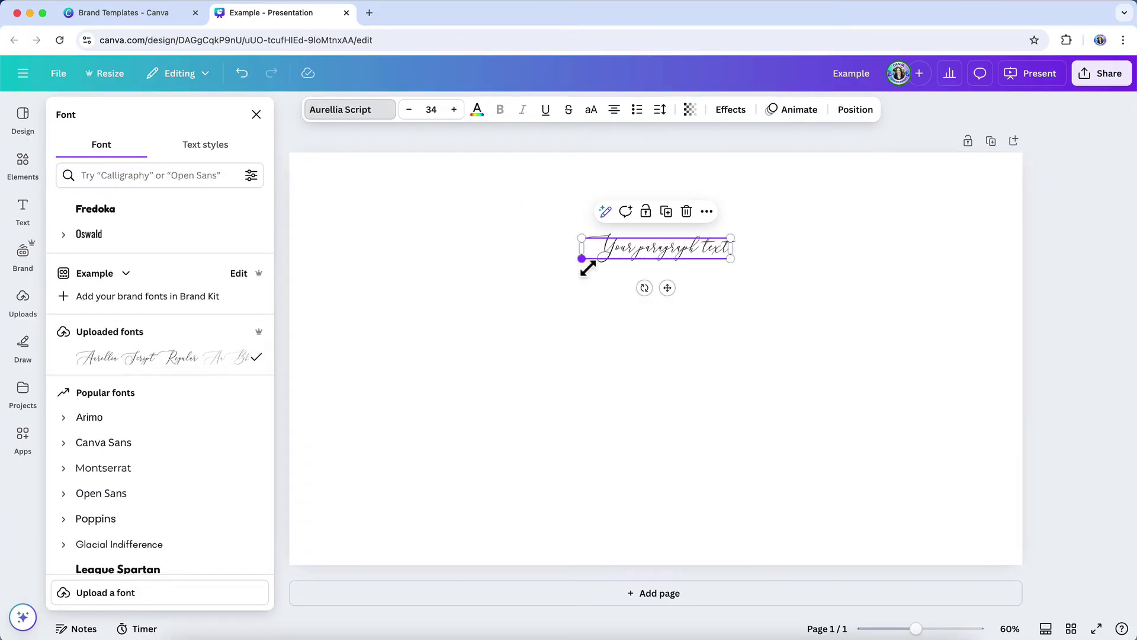
drag(581, 259, 467, 310)
click(442, 363)
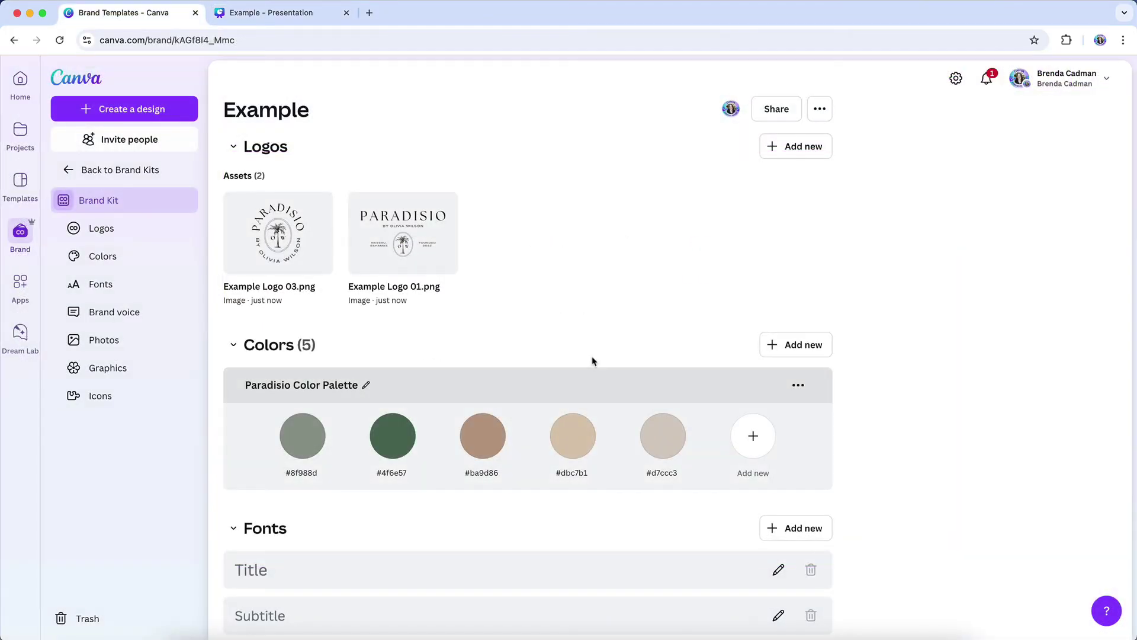
Scroll the Example brand kit page down past Colors and Fonts to the Brand voice section
scroll(592, 360, down, 12)
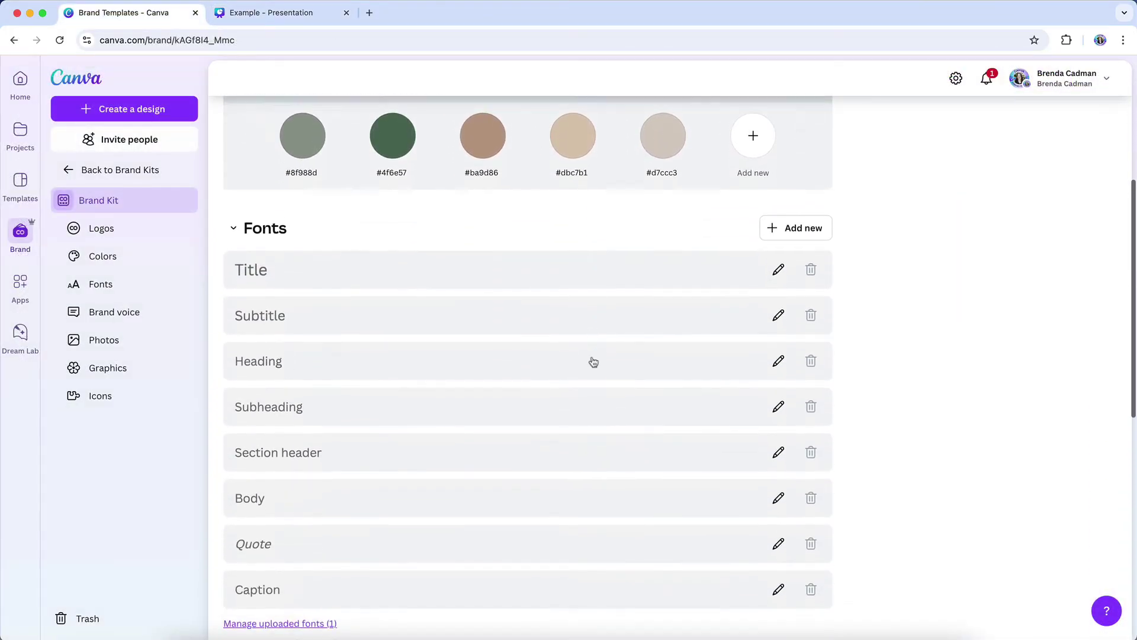
scroll(593, 361, down, 5)
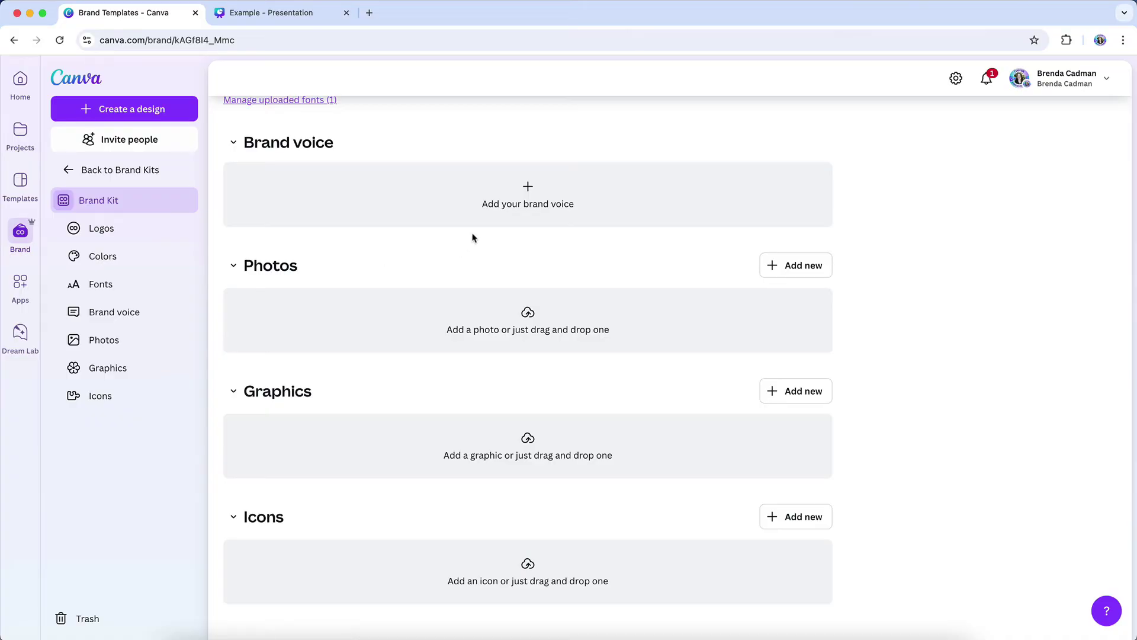
Start a brand voice for the Example kit describing an encouraging, supportive, uplifting tone
click(518, 195)
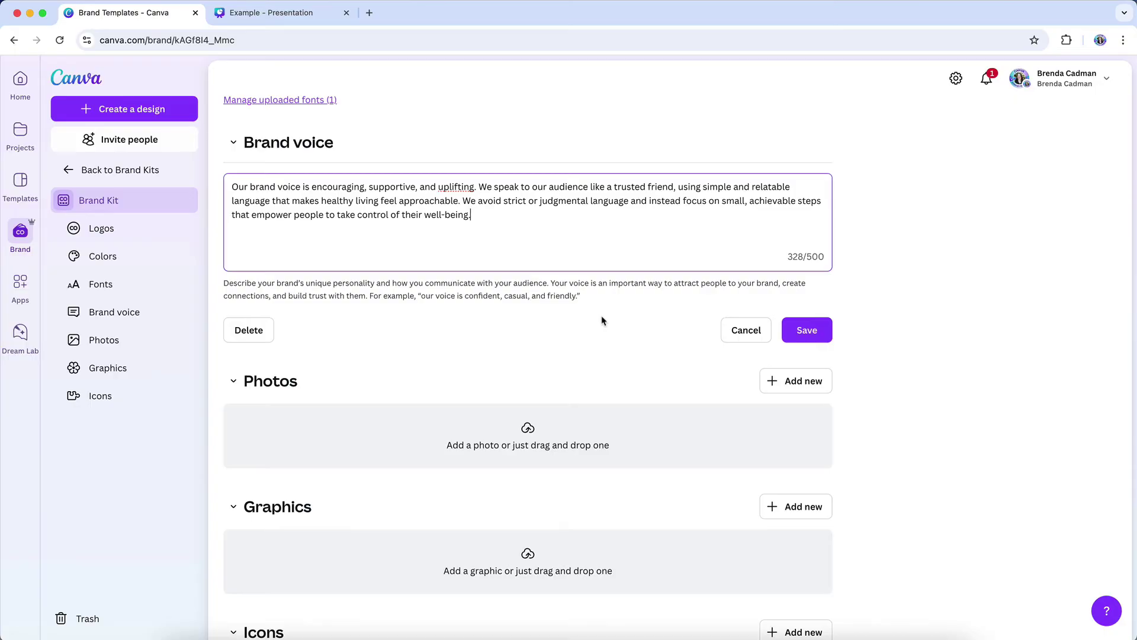
Replace the drafted brand voice text with a marketing-focused paragraph
key(super+a)
text(Our brand voice is bold, strategic, and insightful. We are confident and knowledgeable, delivering expert marketing insights with a touch of wit. Our messaging is professional yet approachable, using industry language in a way that feels engaging rather than overwhelming. We challenge conventional thinking while making complex marketing strategies easy to understand.)
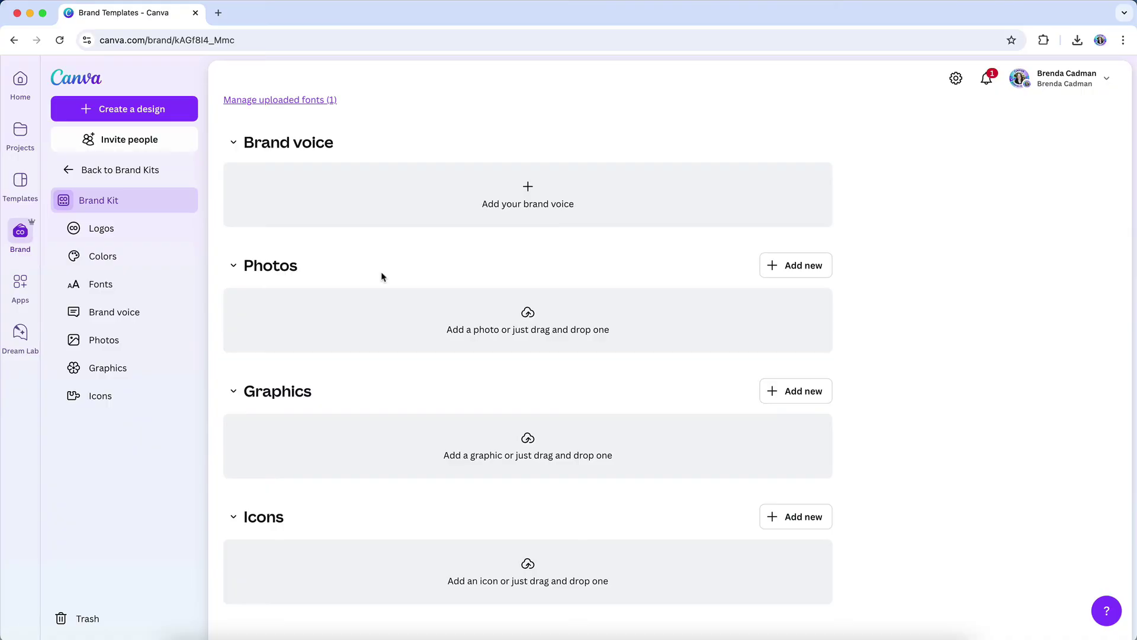
Drag the eight photos 1.png–8.png from Finder into the kit's Photos section
key(super+Tab)
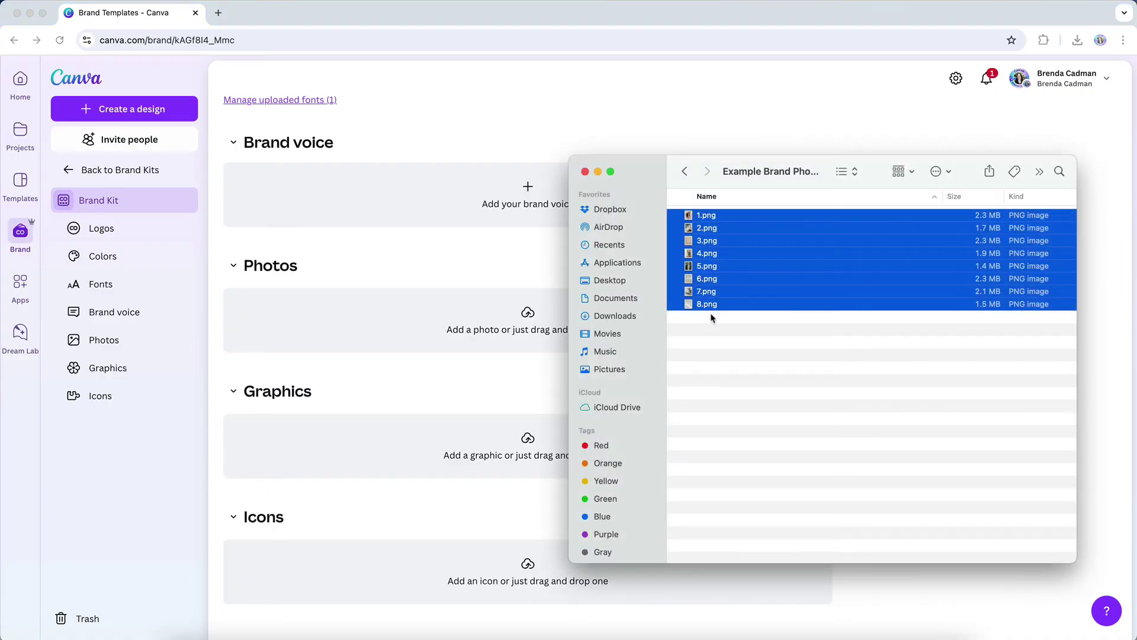
drag(730, 256, 499, 317)
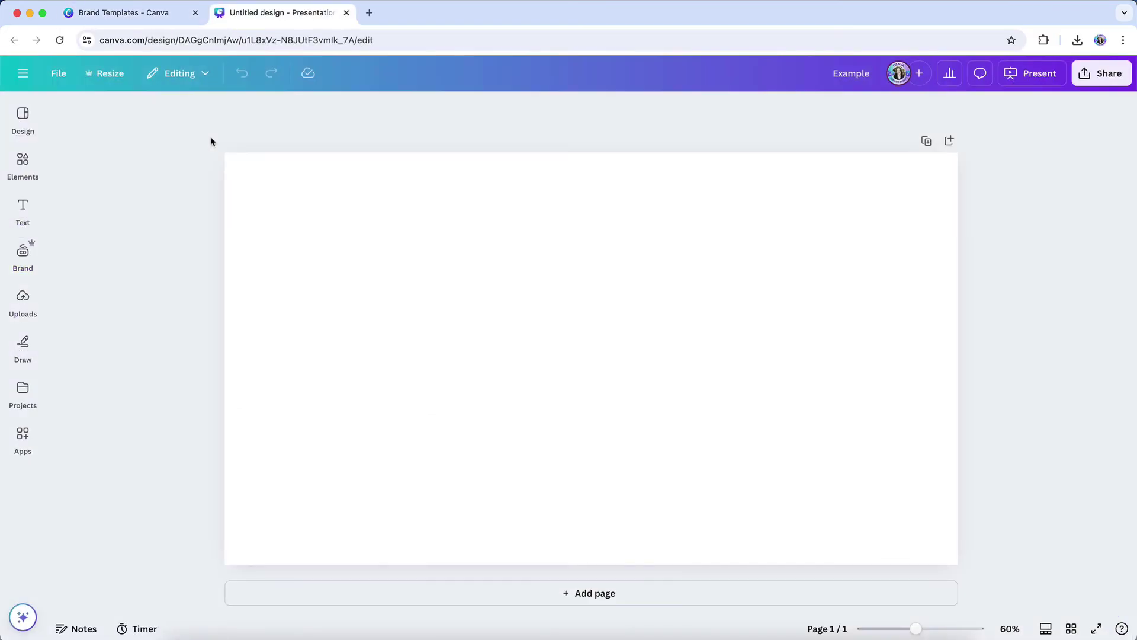
click(32, 262)
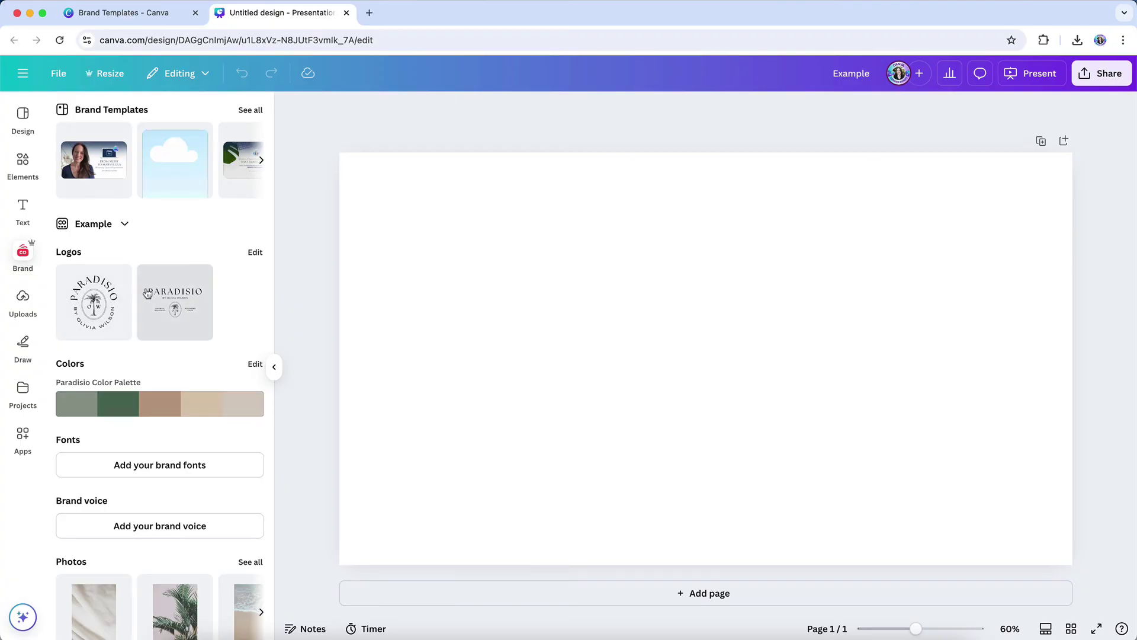
scroll(147, 293, down, 5)
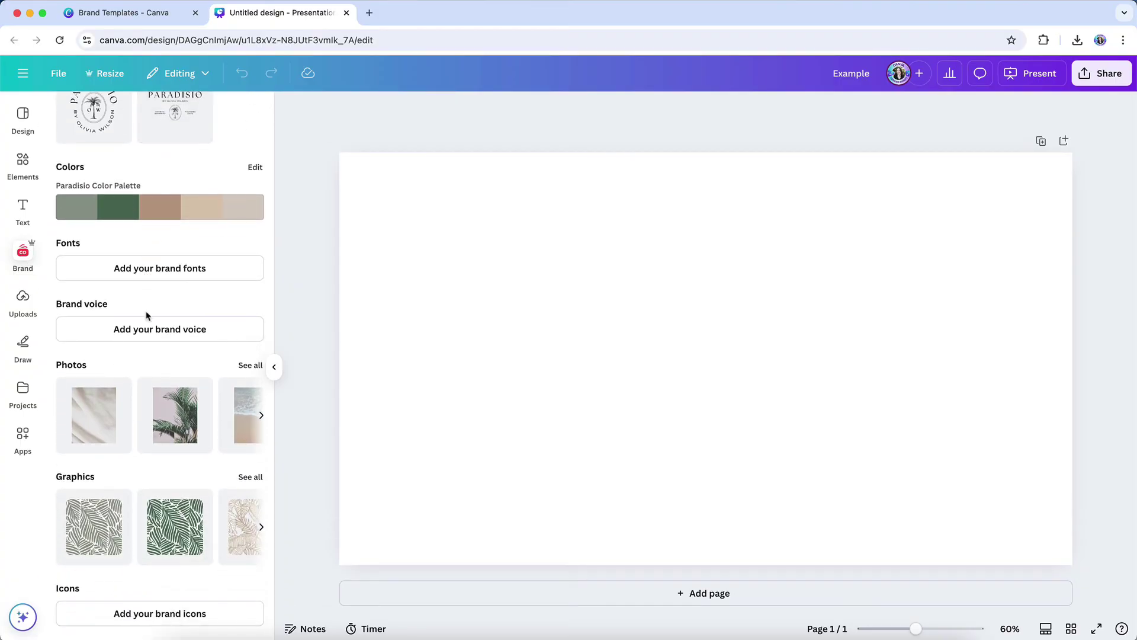
click(251, 366)
Place the 2.png candle photo from the brand photos on the slide, then close the presentation
click(251, 366)
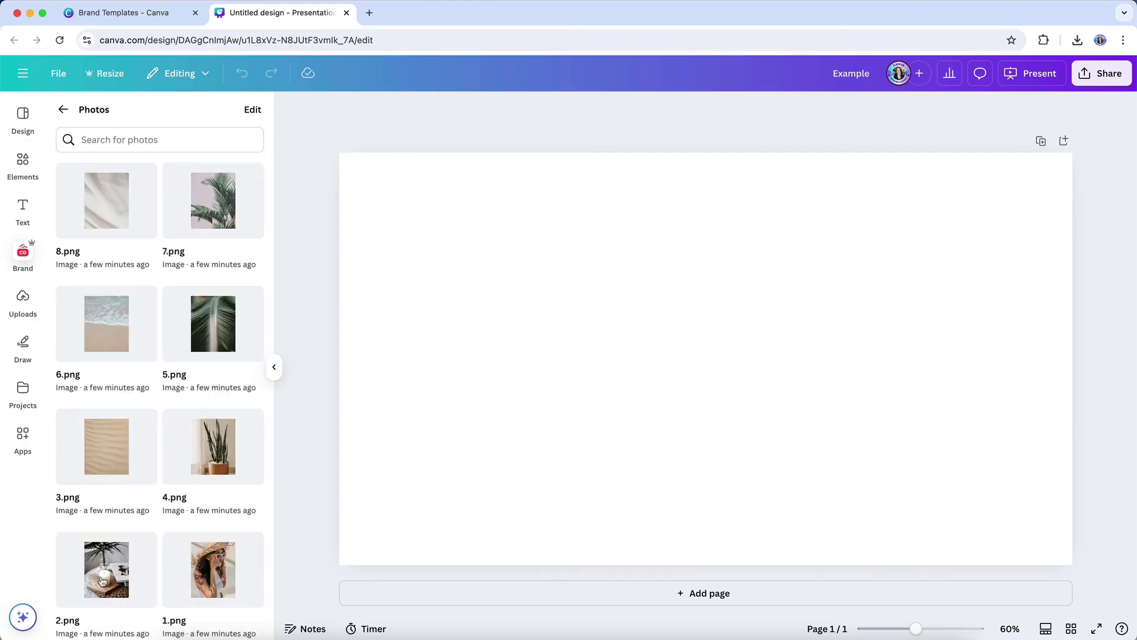
click(103, 580)
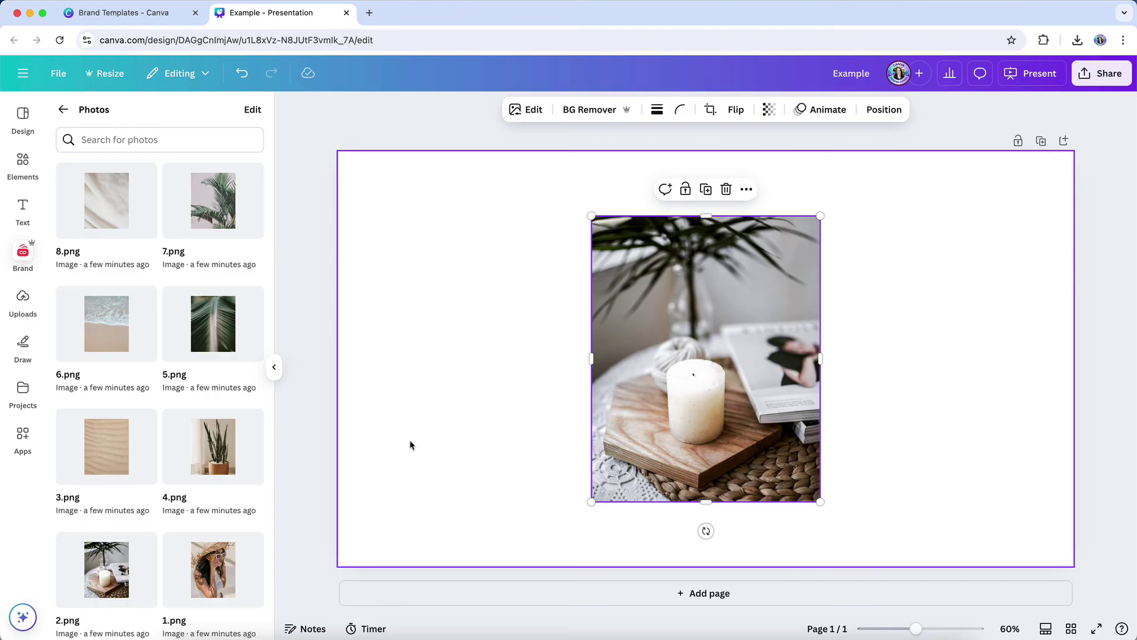
click(409, 445)
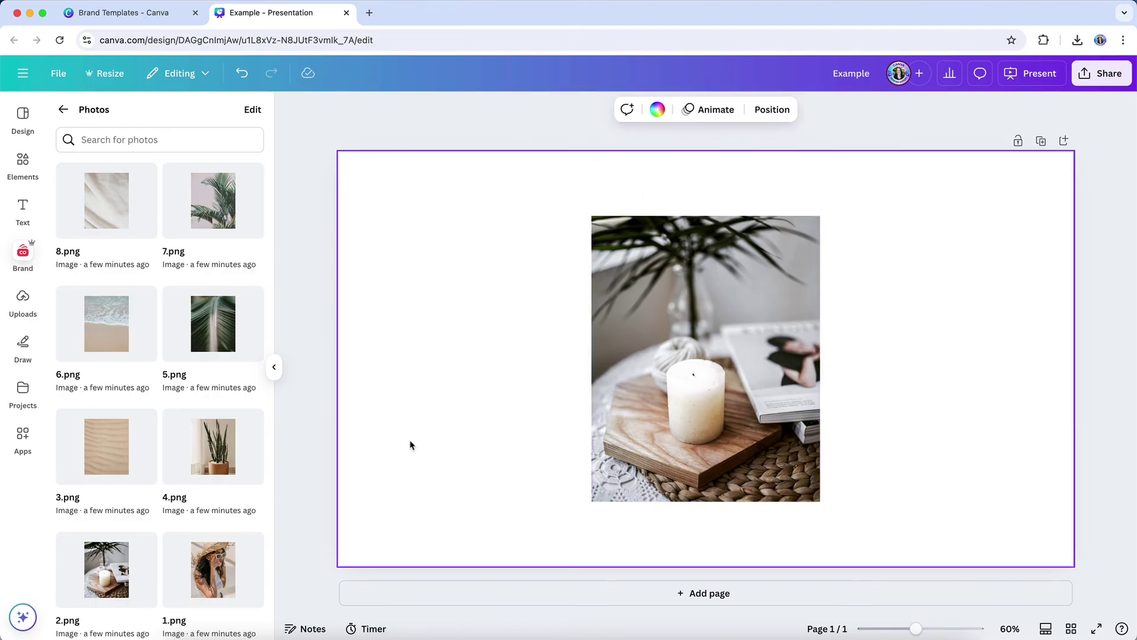
key(super+w)
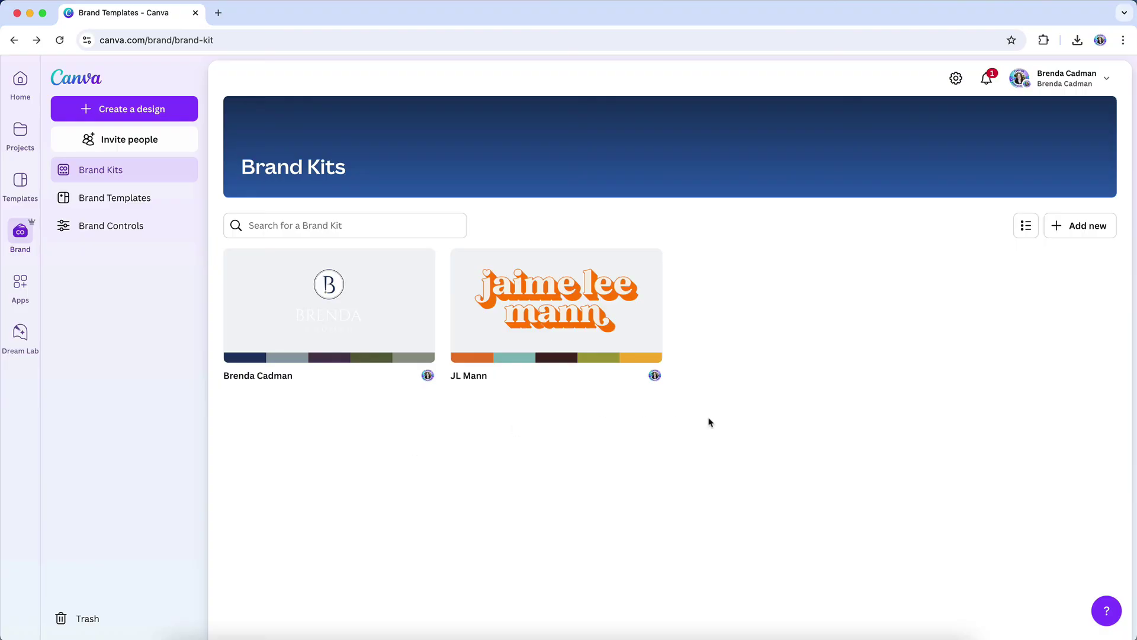
Create a new brand kit named 'Paradisio' and scroll through its logos and colour palette
click(1078, 236)
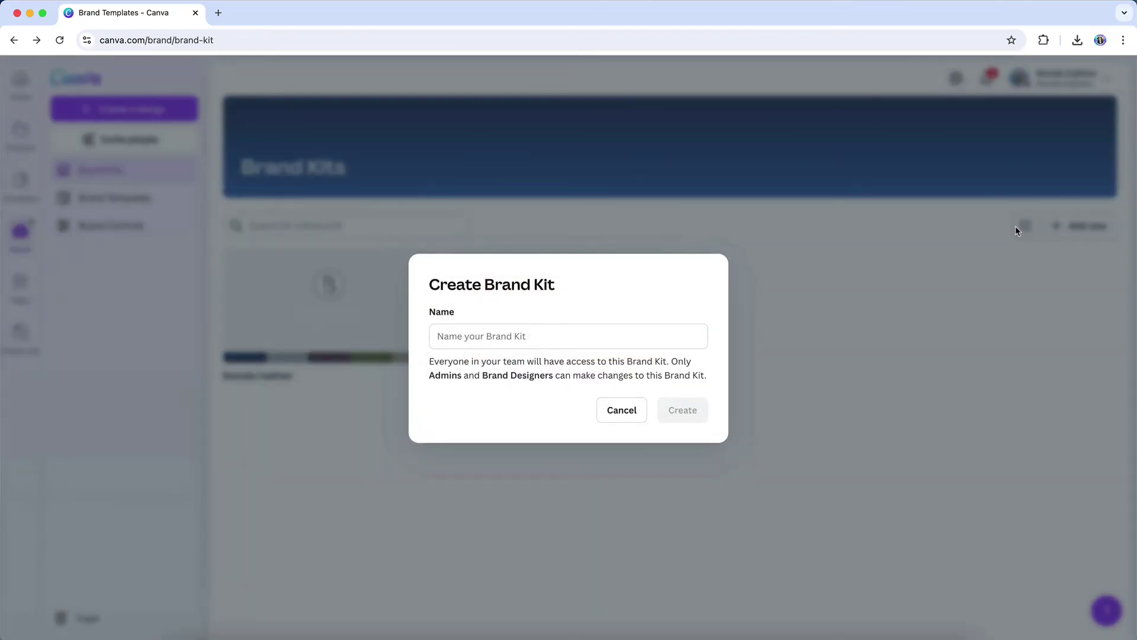
click(587, 338)
text(Paradisio)
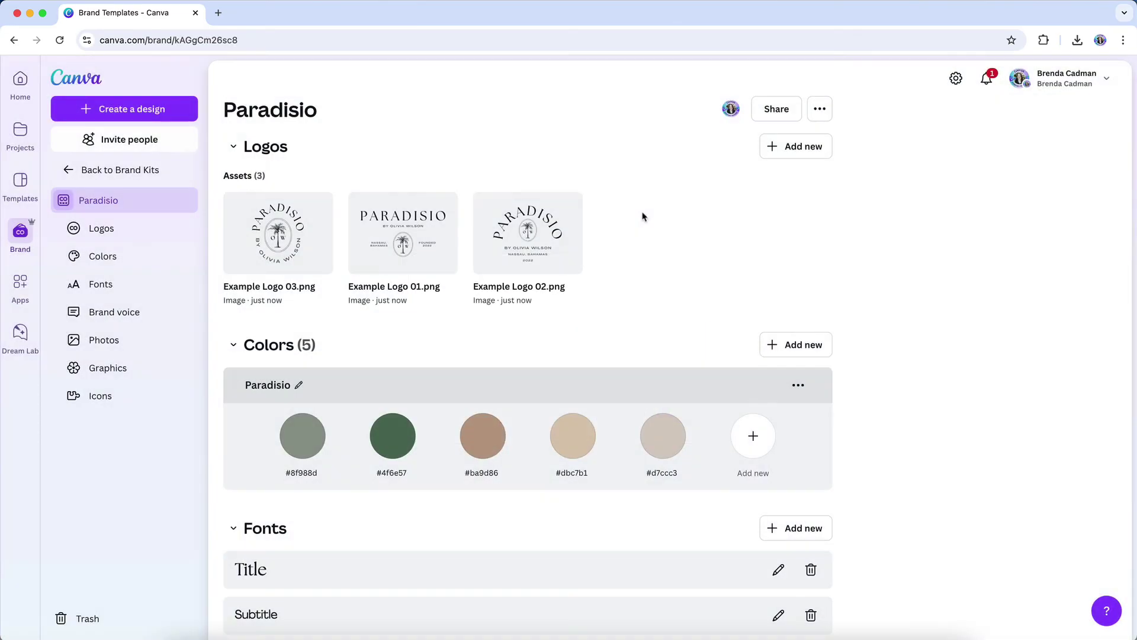
scroll(644, 217, down, 8)
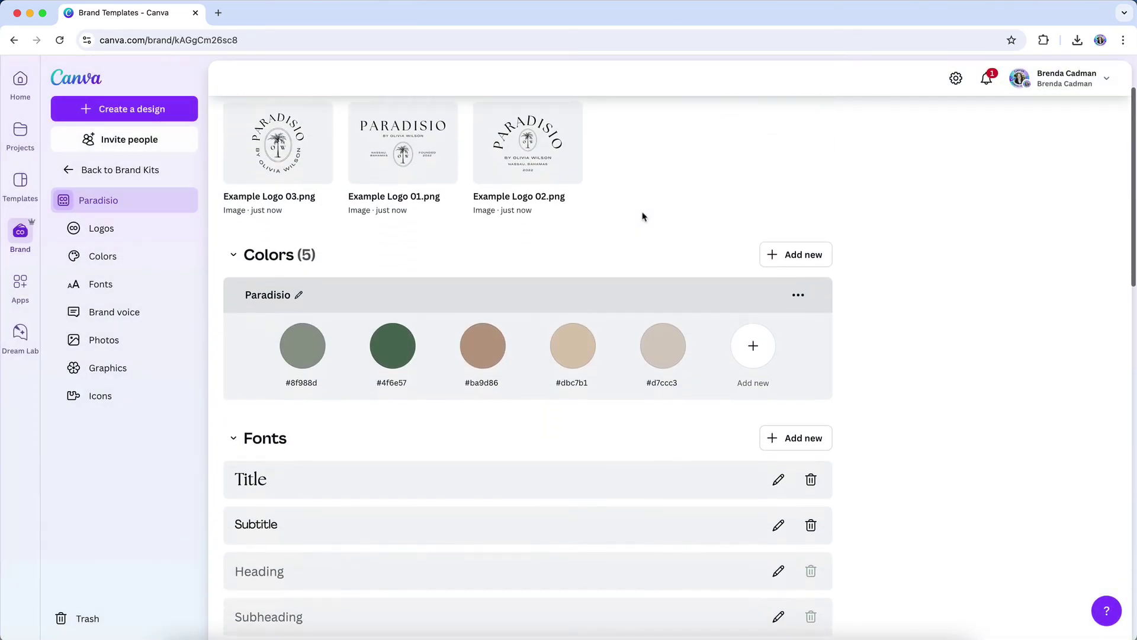
scroll(643, 217, down, 12)
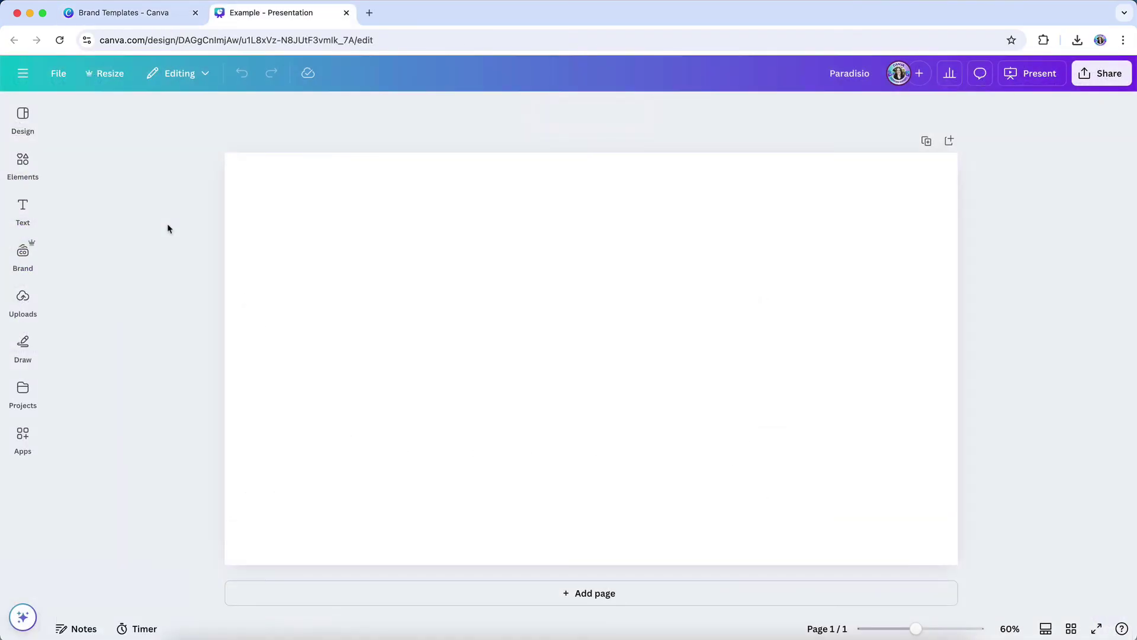
Add a navy square to the slide from the Brand panel and bring up its fill colours
click(24, 270)
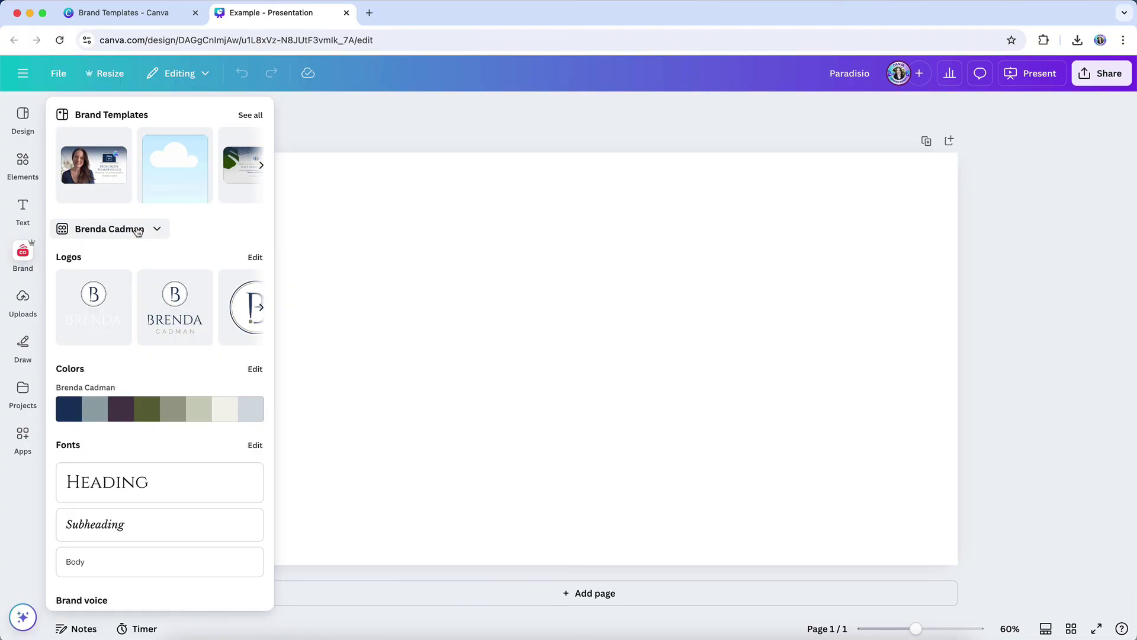
click(468, 330)
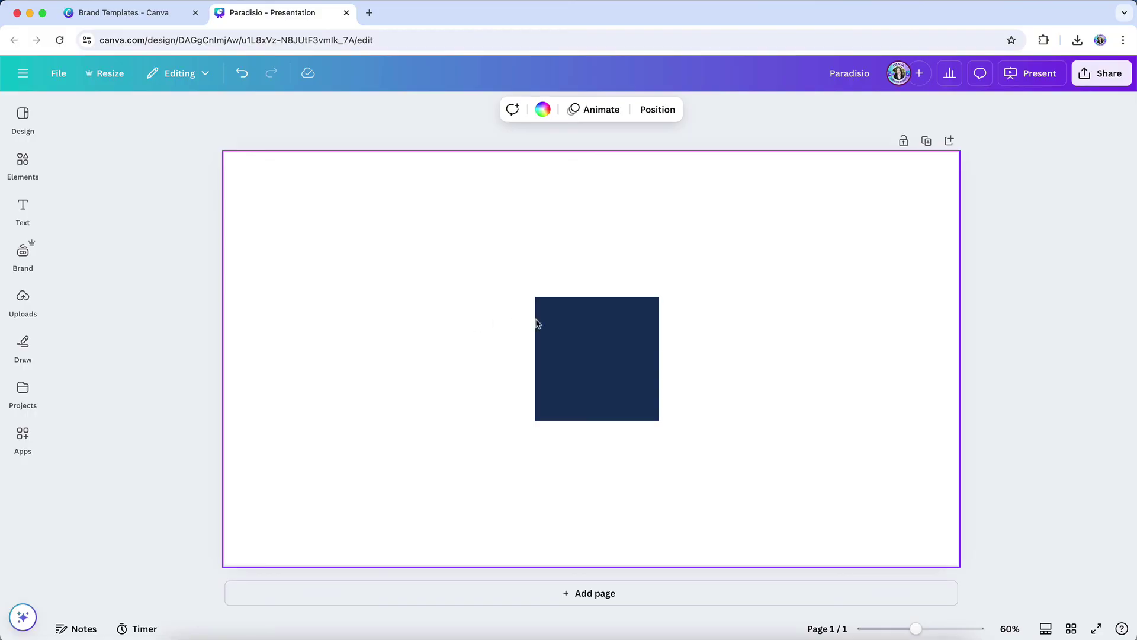
click(584, 355)
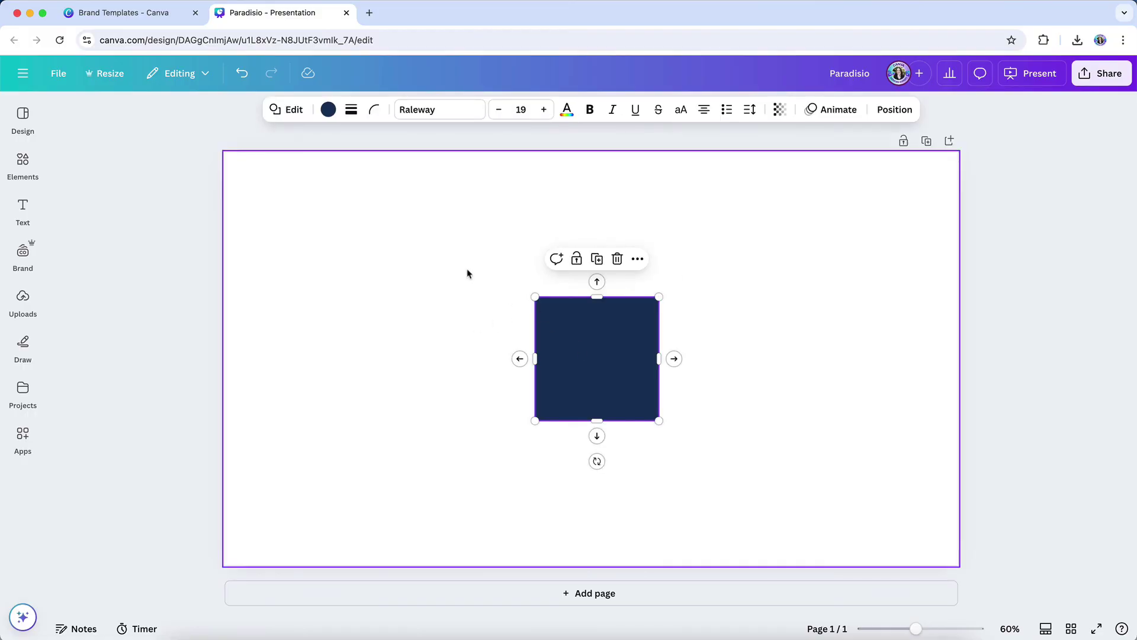
click(327, 110)
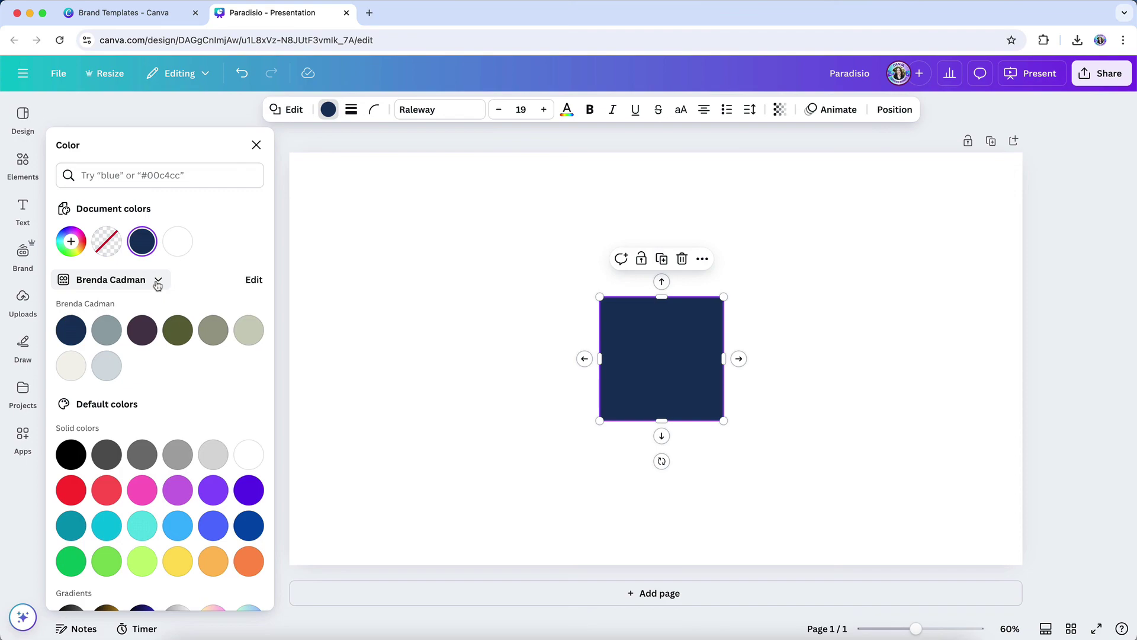
Switch the colour panel to the Paradisio kit and fill the square with brown #ba9d86
click(157, 283)
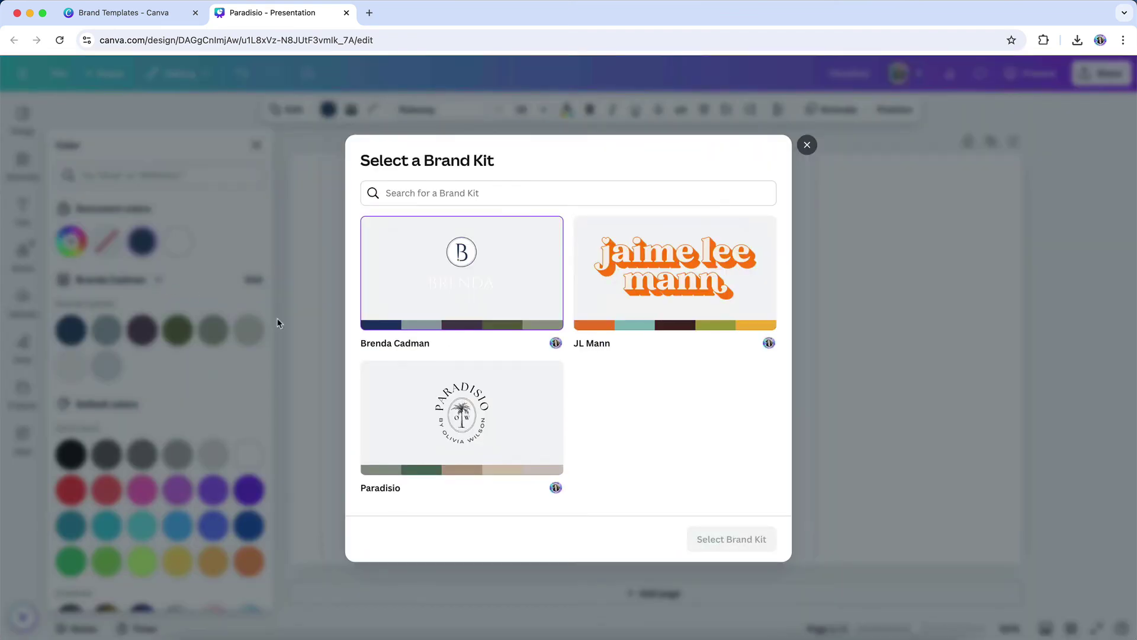
click(455, 430)
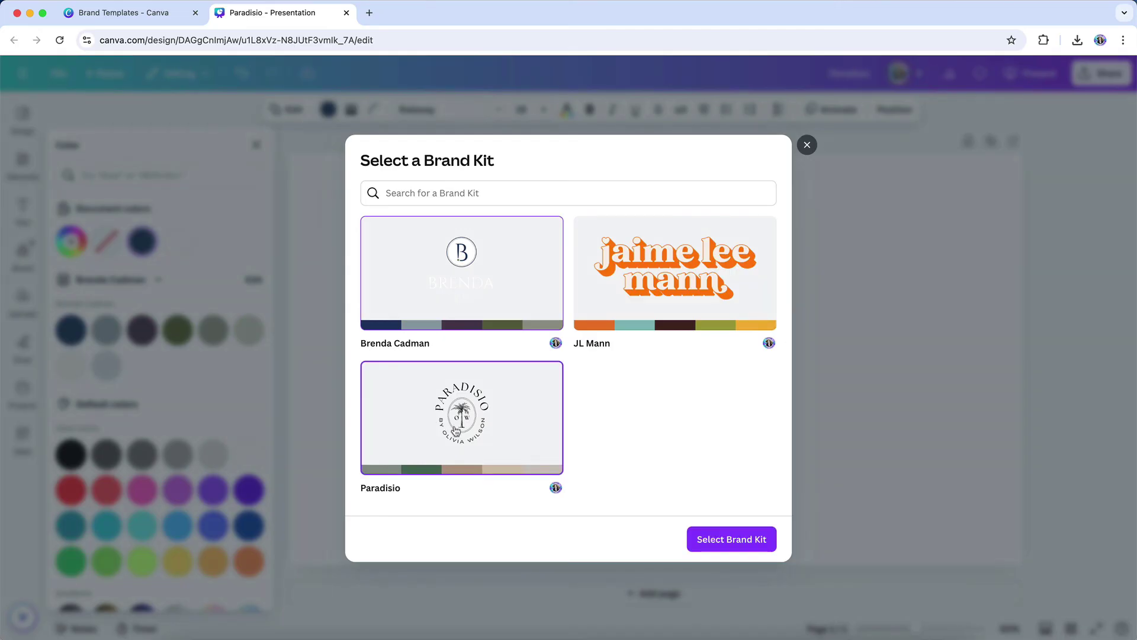
click(732, 538)
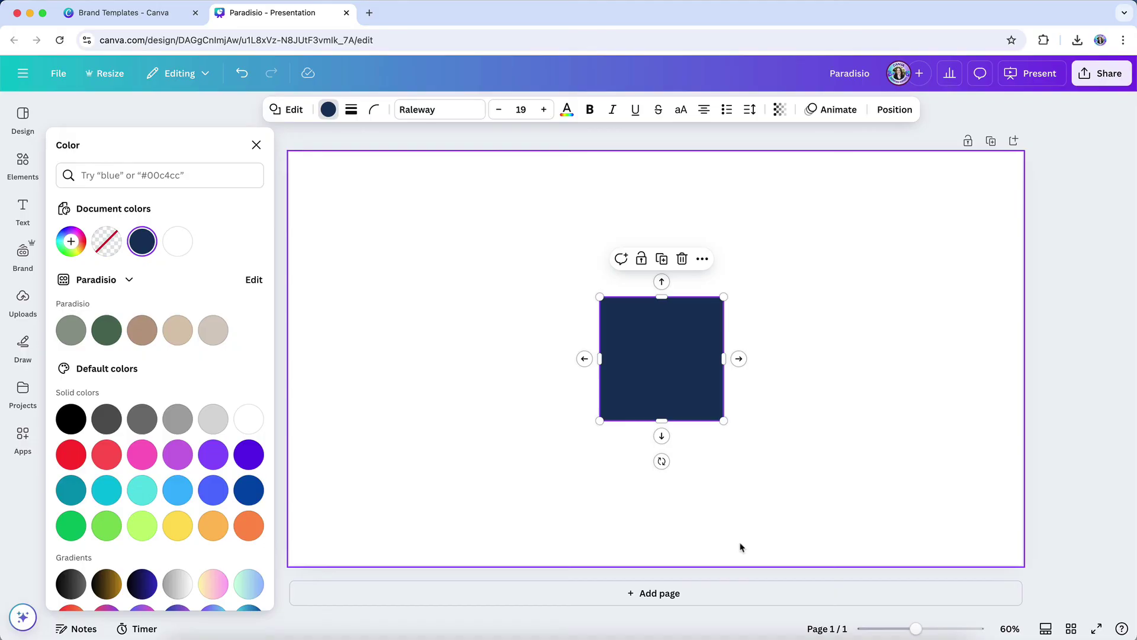
click(149, 330)
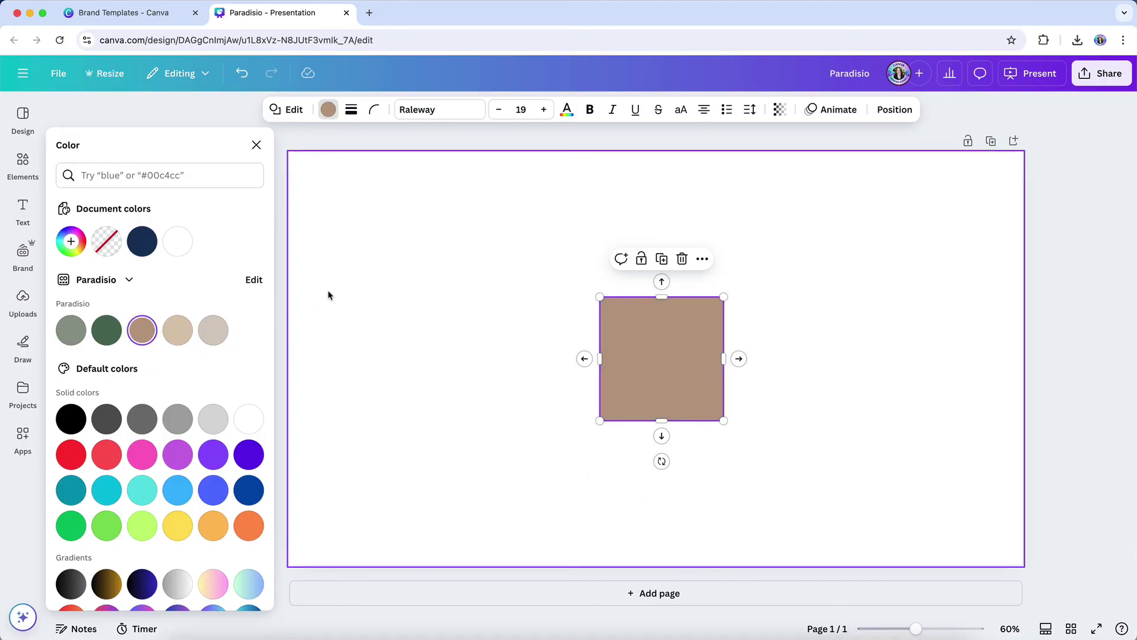
click(256, 145)
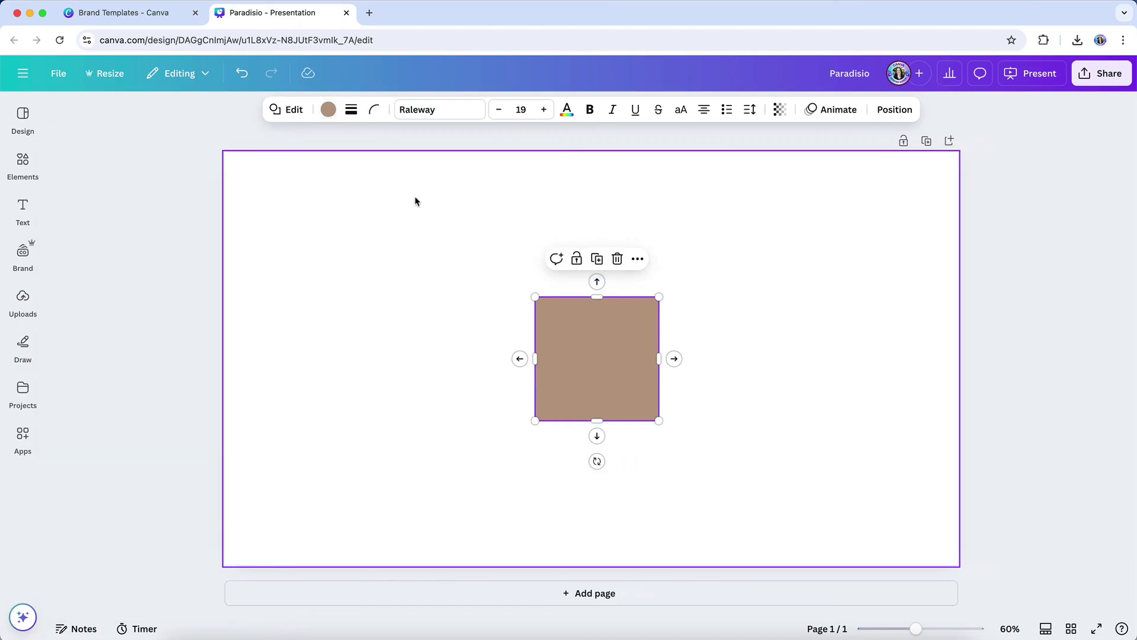
click(415, 201)
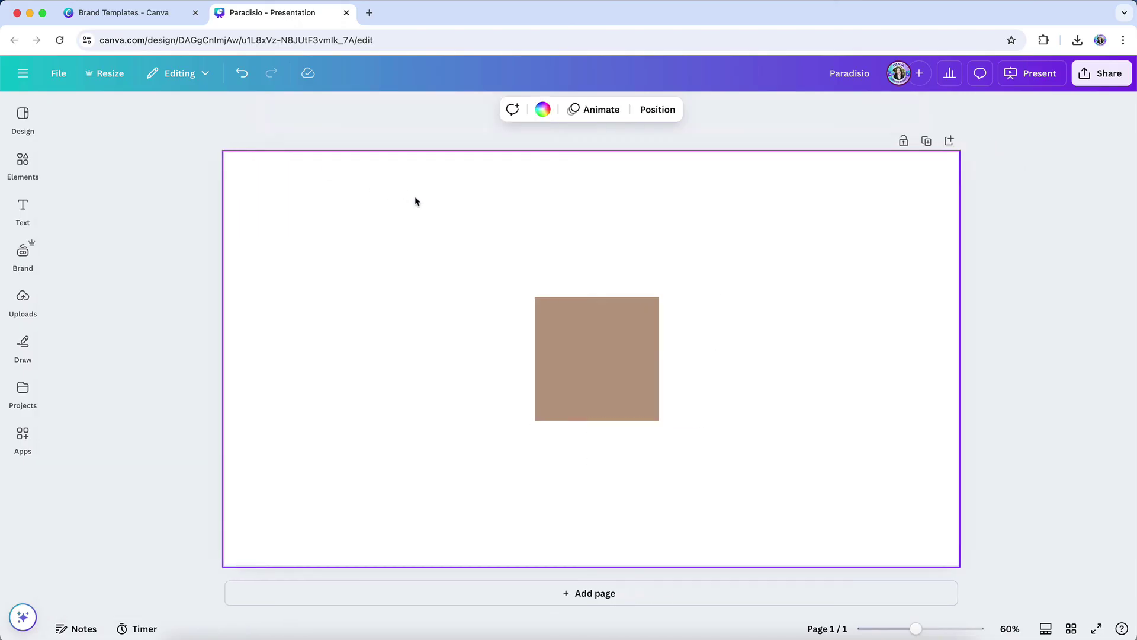